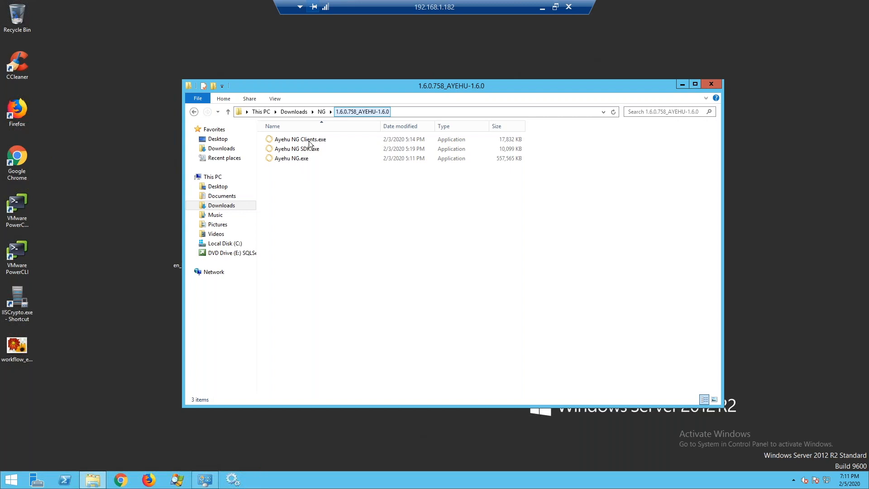
- Launch the Ayehu NG.exe installer and minimize the Explorer window
double_click(292, 159)
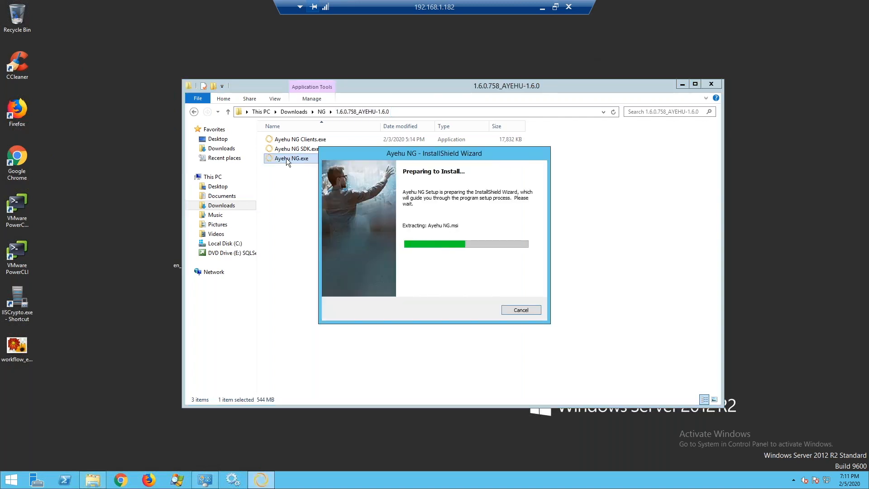
left_click(683, 84)
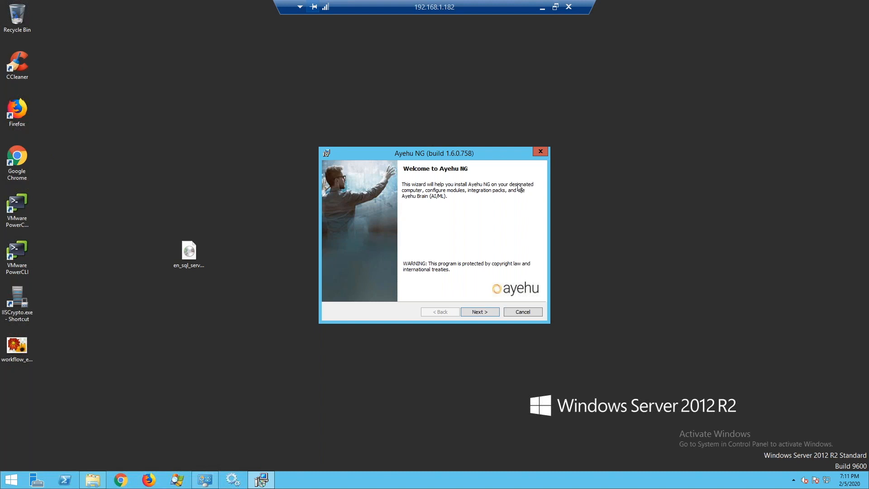
- Accept the license agreement and keep the default C:\Program Files\Ayehu\ destination folder
left_click(478, 311)
left_click(406, 281)
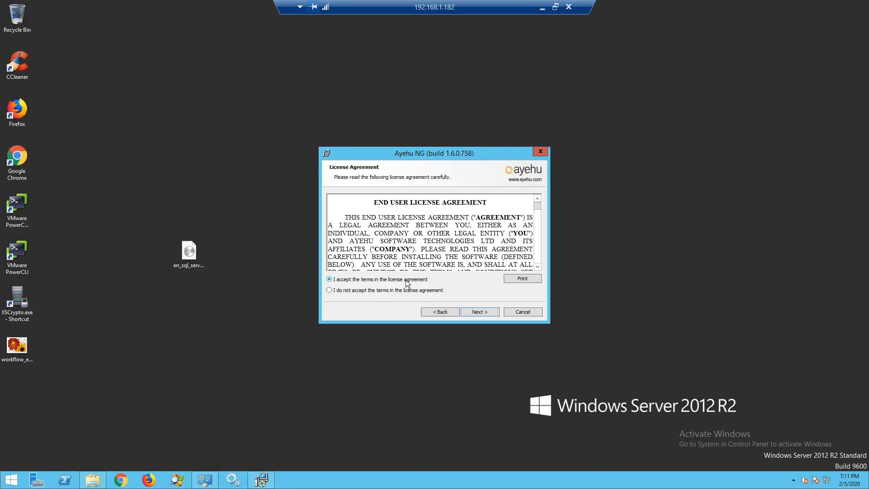
left_click(487, 311)
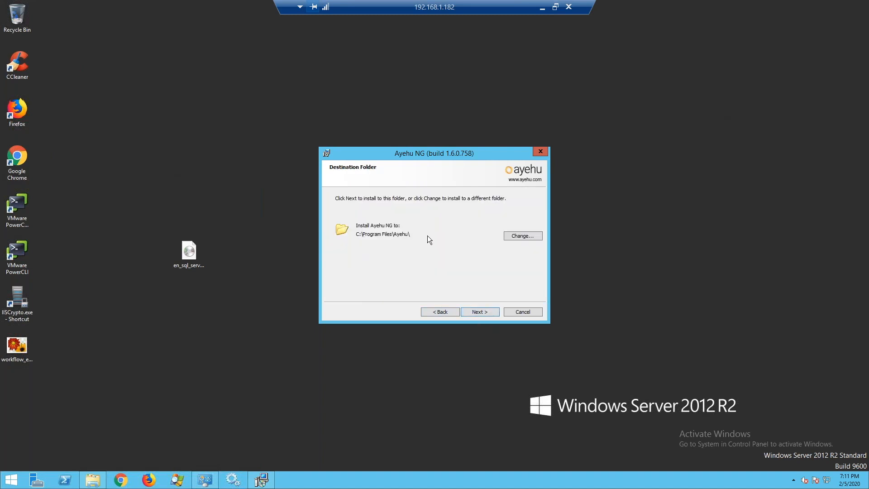
left_click(487, 311)
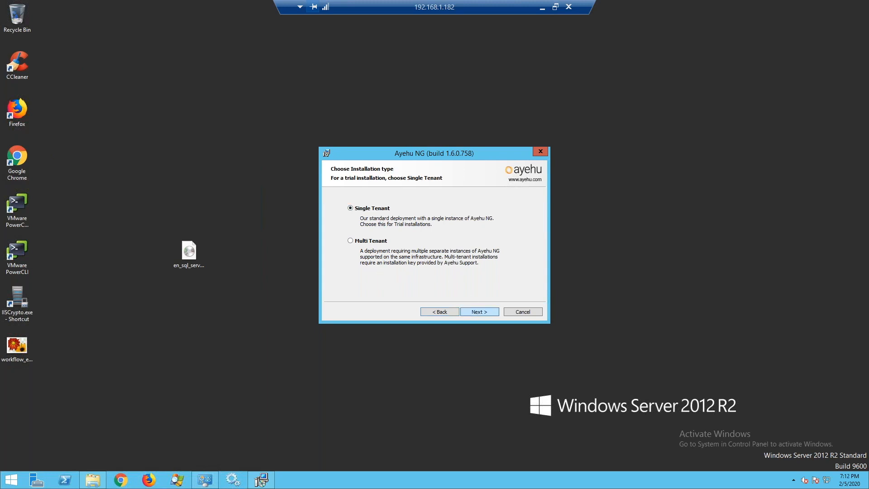
- Continue with a Single Tenant installation that creates a new Ayehu NG environment
left_click(478, 313)
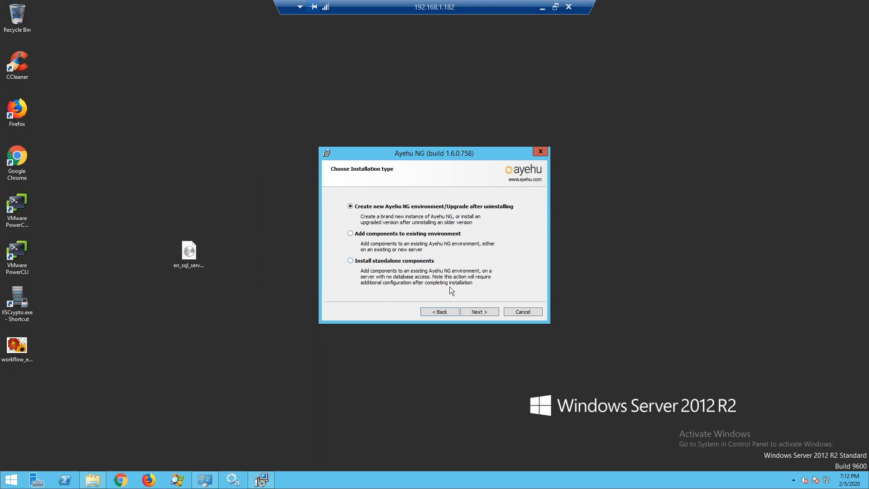
left_click(473, 313)
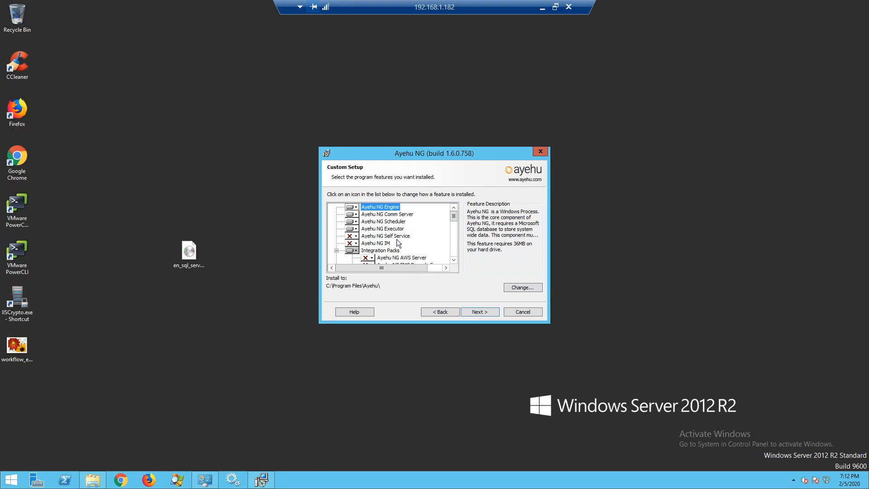
- In the Integration Packs, set Jira to install locally and keep IBM Tivoli Omnibus excluded
scroll(405, 240, "down", 1)
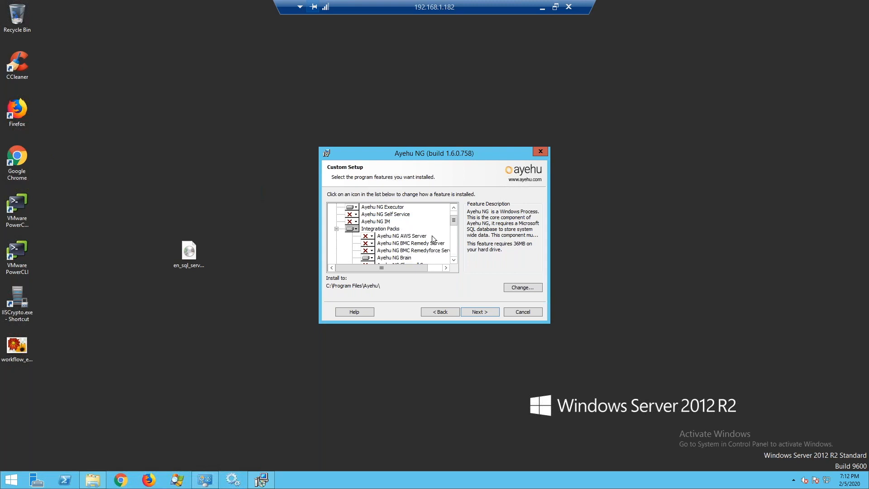
scroll(431, 236, "down", 1)
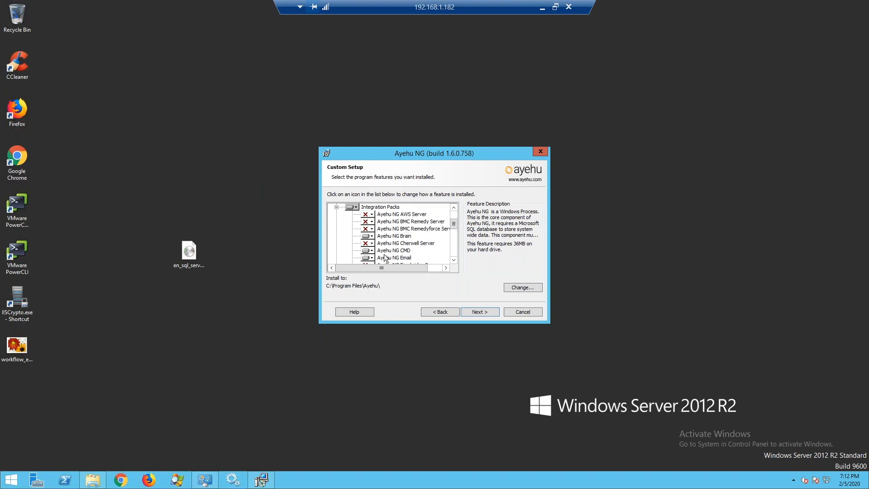
scroll(412, 249, "down", 1)
left_click_drag(455, 229, 454, 236)
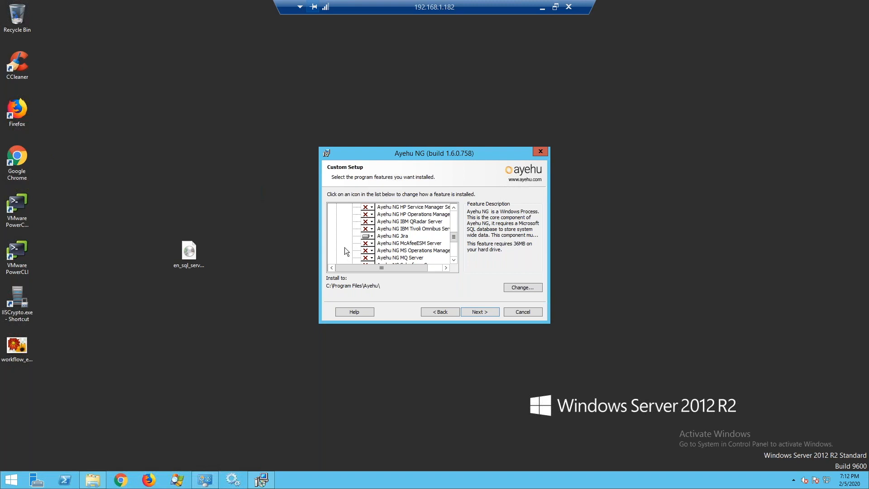
left_click(370, 227)
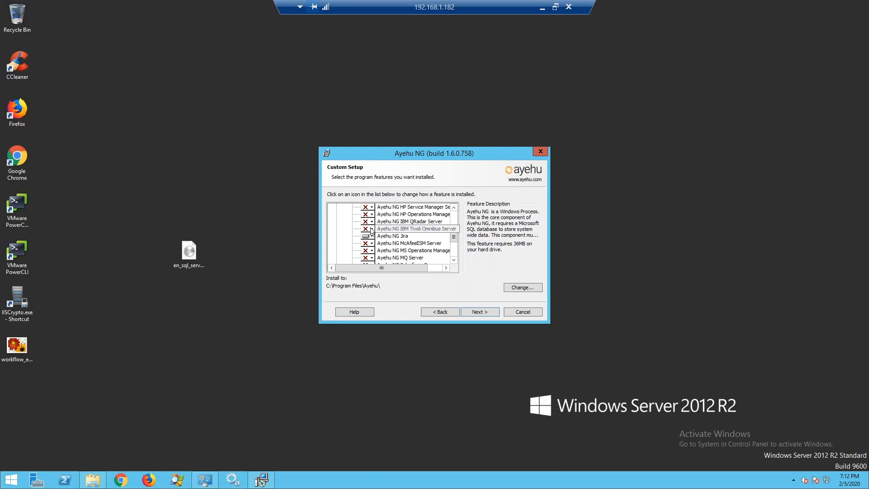
left_click(369, 238)
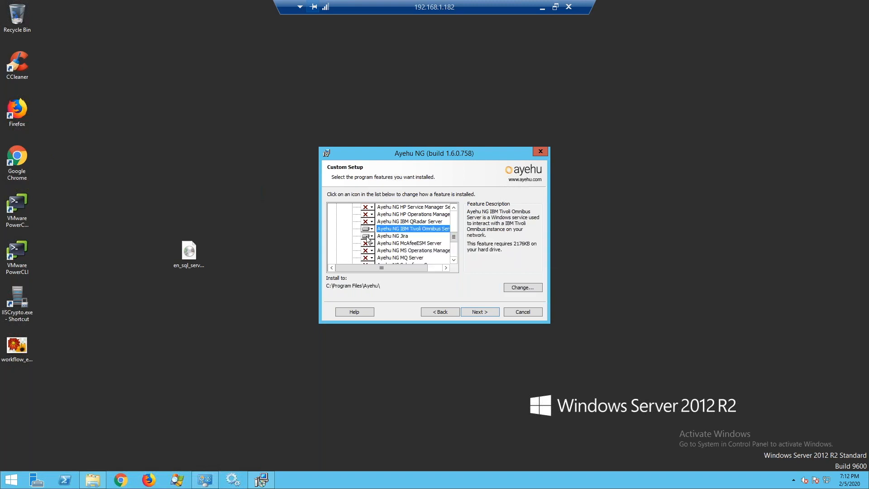
left_click(369, 237)
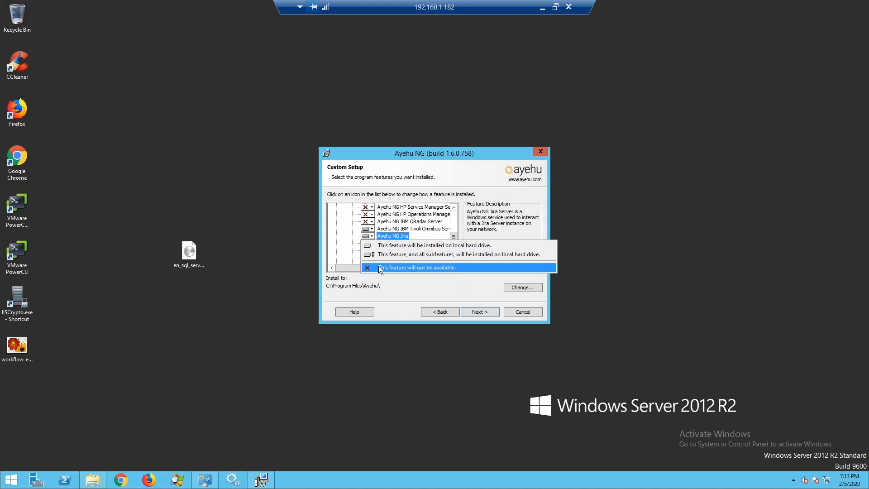
left_click(368, 267)
left_click(369, 229)
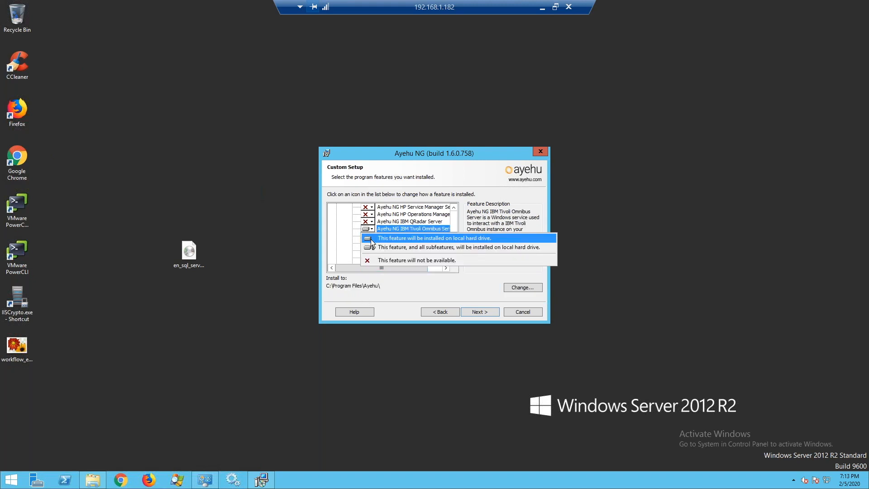
left_click(376, 260)
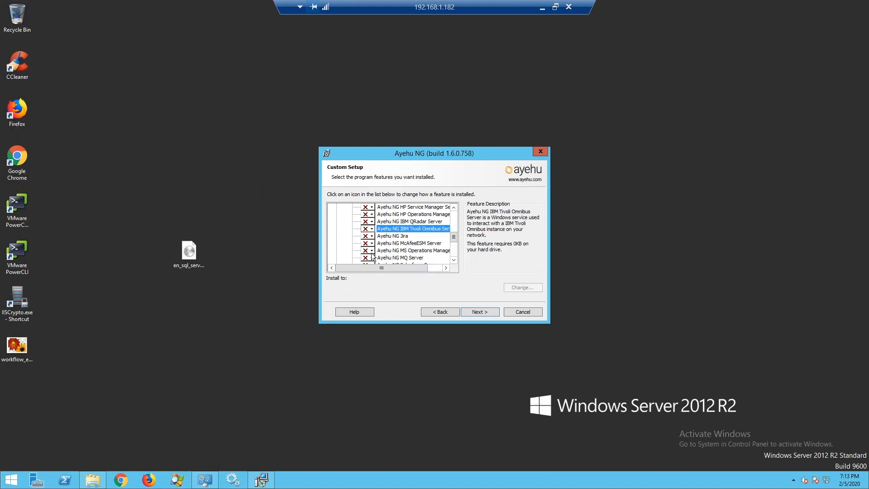
left_click(366, 237)
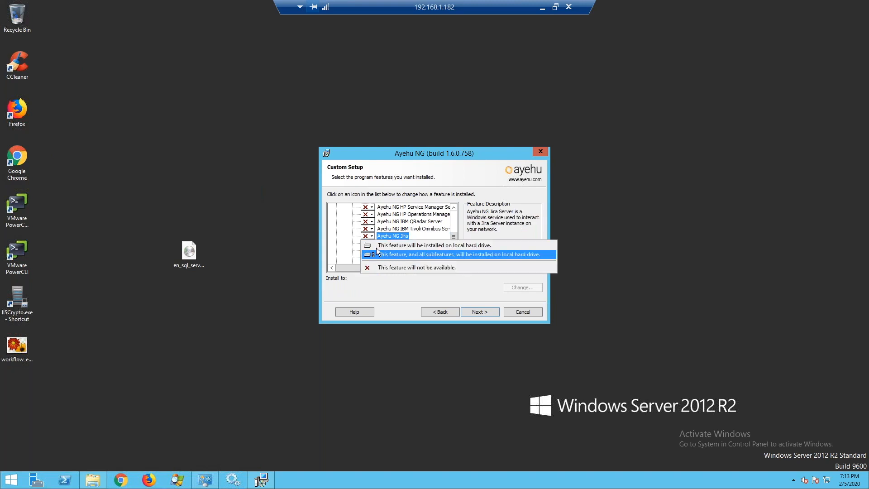
left_click(375, 246)
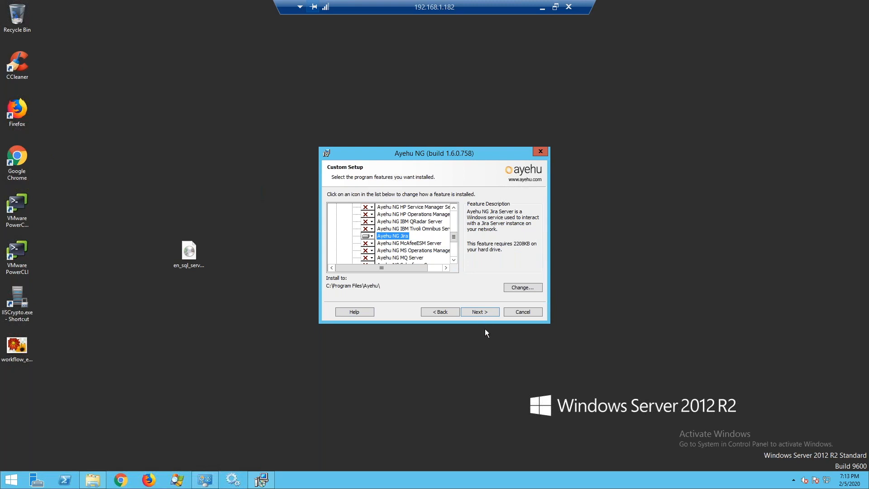
left_click(479, 312)
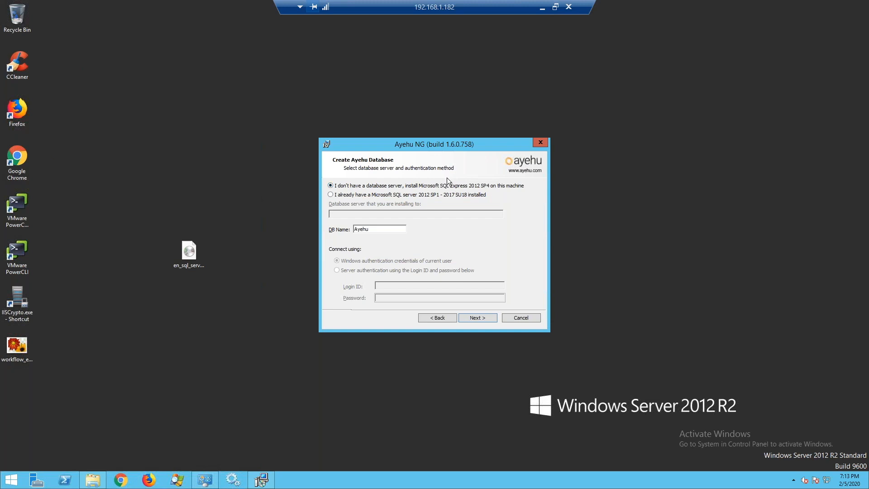
- Use the existing SQL server 192.168.1.182 with server authentication, login sa and its password
left_click(331, 195)
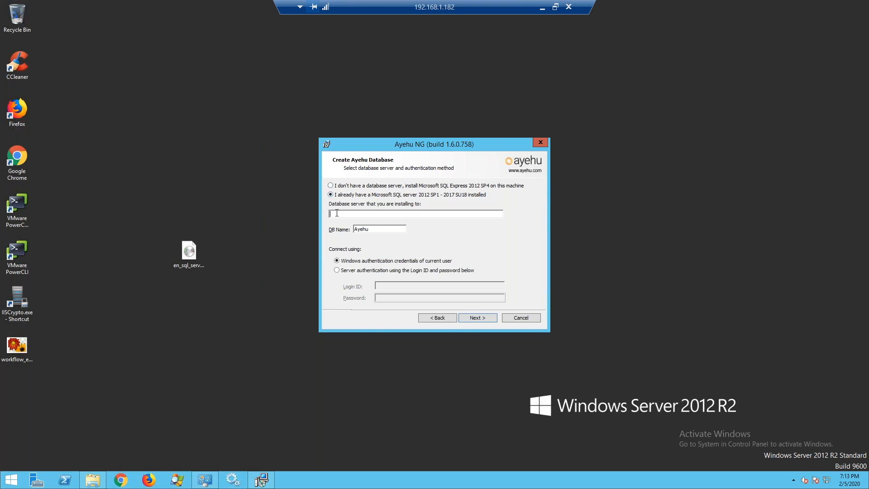
type("192.168.1.182")
left_click(336, 270)
type("sa")
key("Tab")
type("*********")
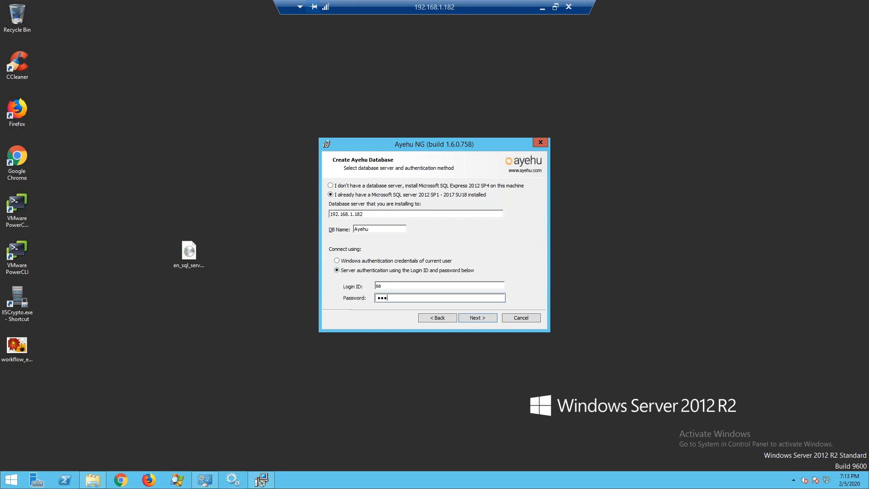
type("*")
left_click(479, 316)
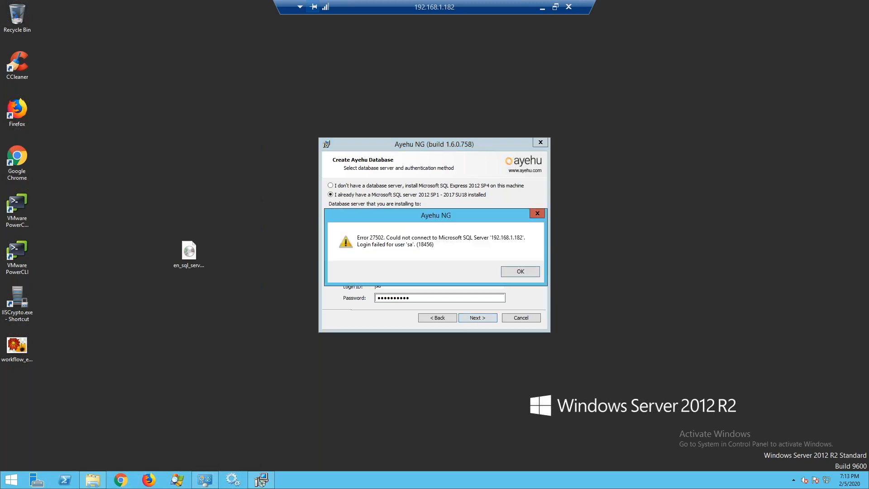
- After the connection failure, re-enter the sa login ID and password
left_click(519, 271)
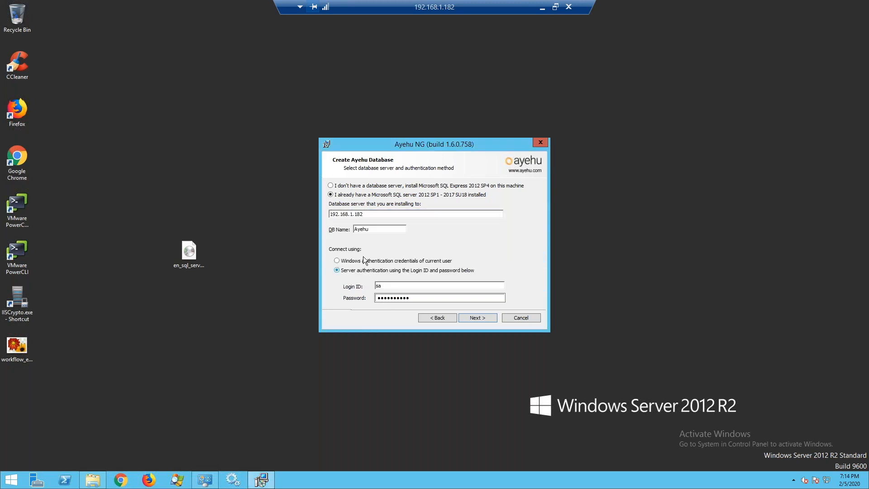
double_click(391, 285)
type("sa")
key("Tab")
type("••••••••••")
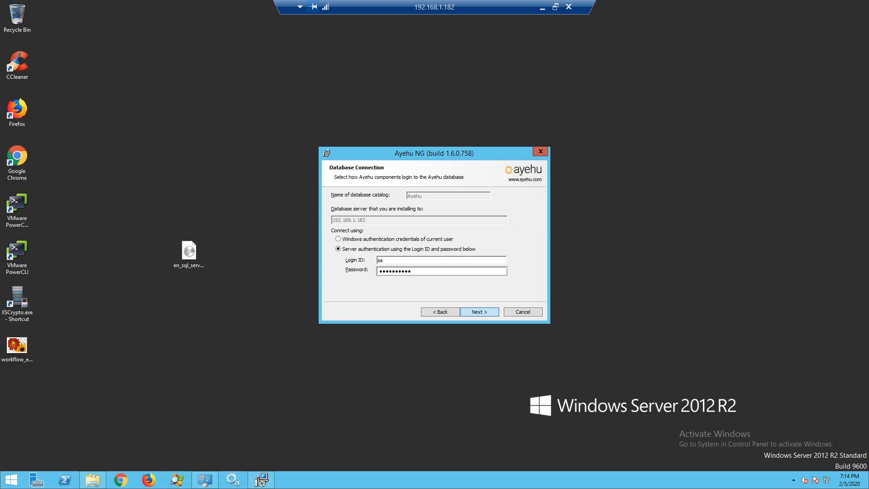
- Accept the database connection settings to run the Prerequisite Check
left_click(479, 311)
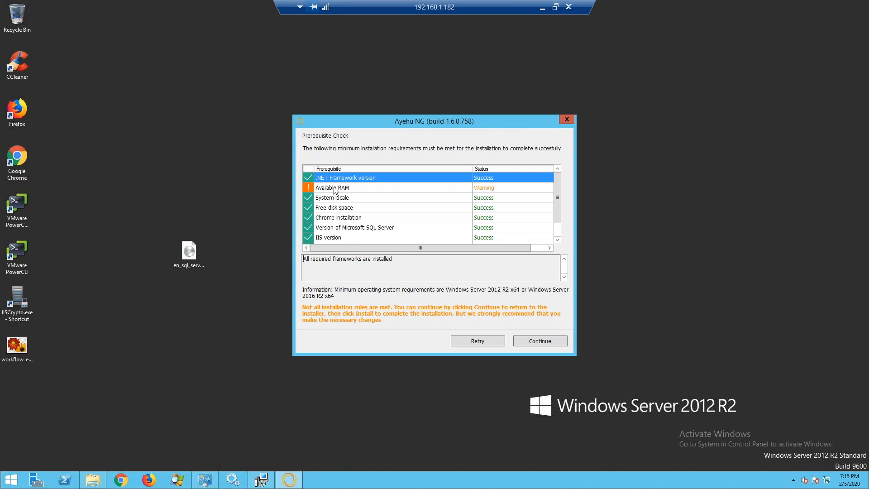
left_click(348, 188)
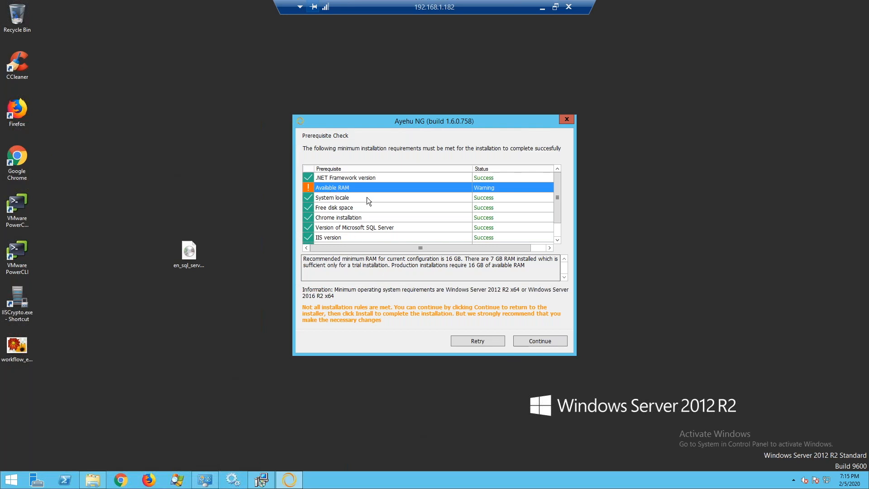
scroll(367, 199, "down", 1)
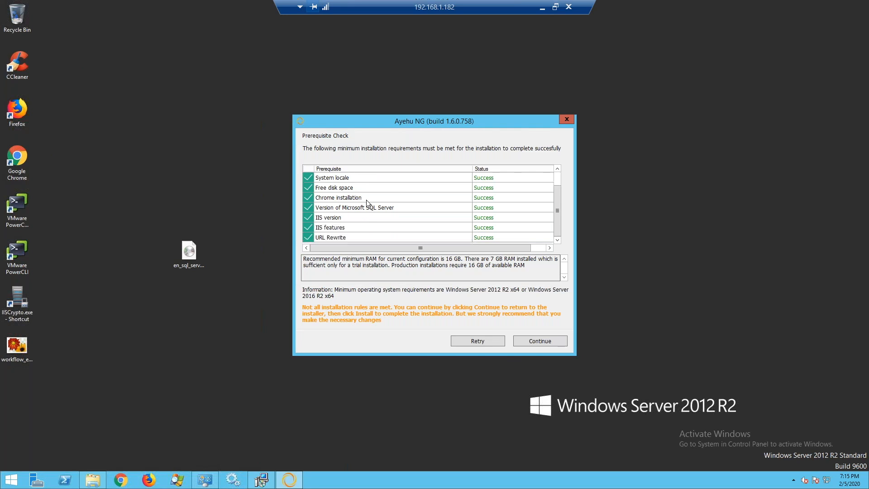
left_click(338, 208)
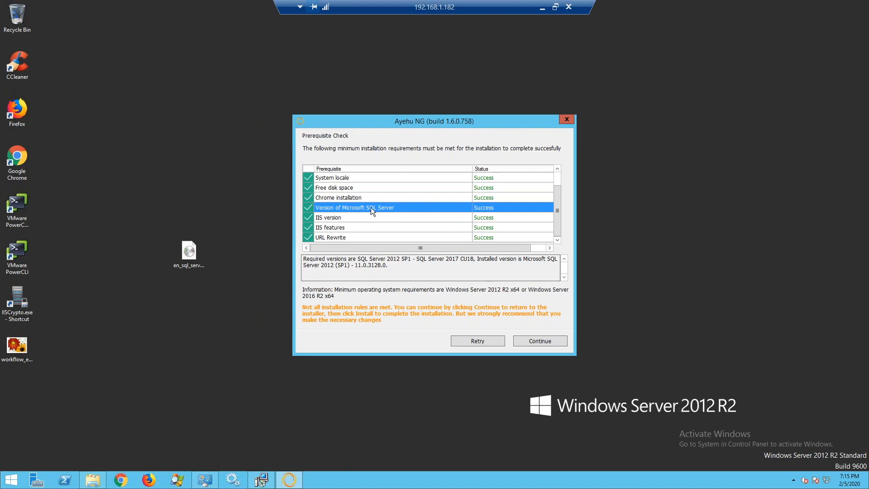
left_click(331, 227)
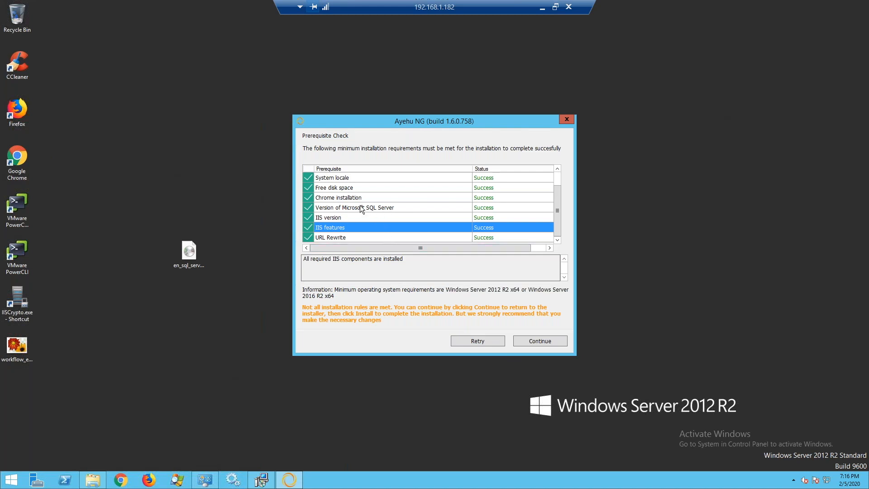
scroll(360, 208, "up", 1)
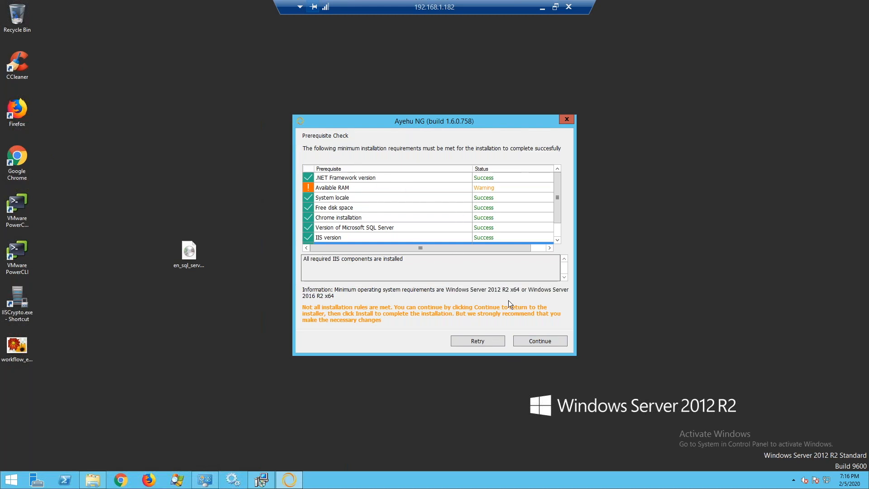
- Accept the RAM warning, confirm the database connection, and start the installation
left_click(531, 342)
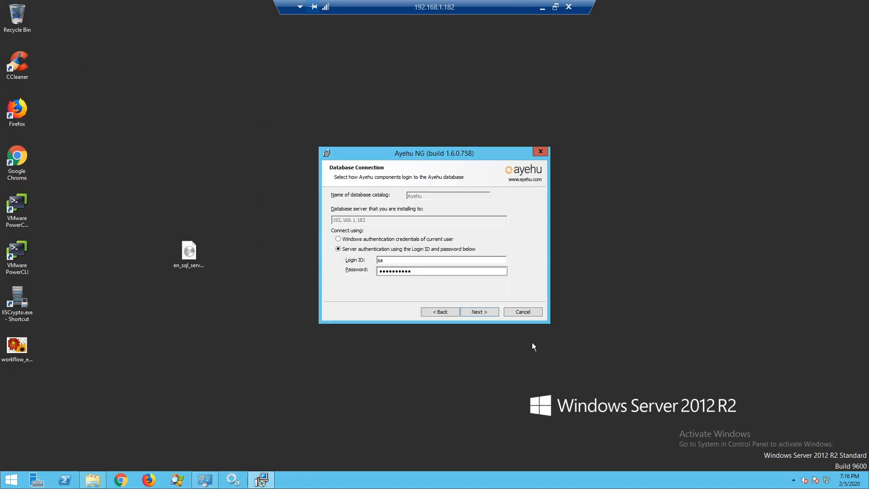
key("Return")
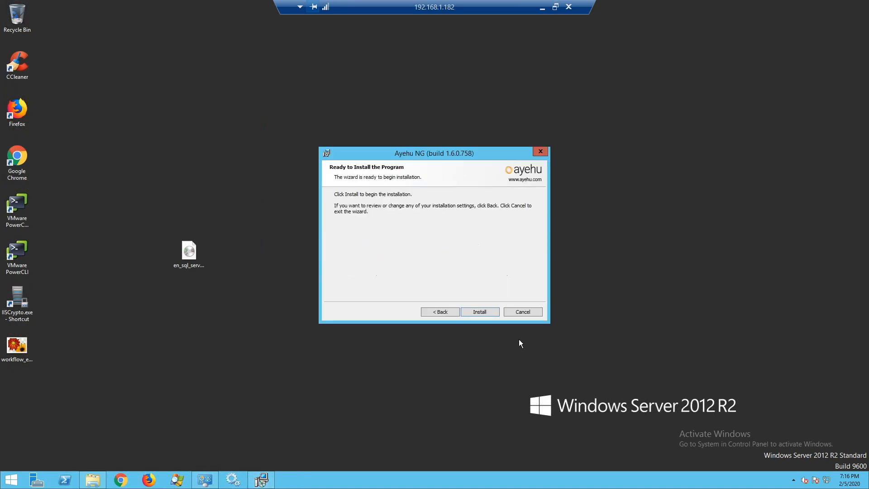
left_click(480, 311)
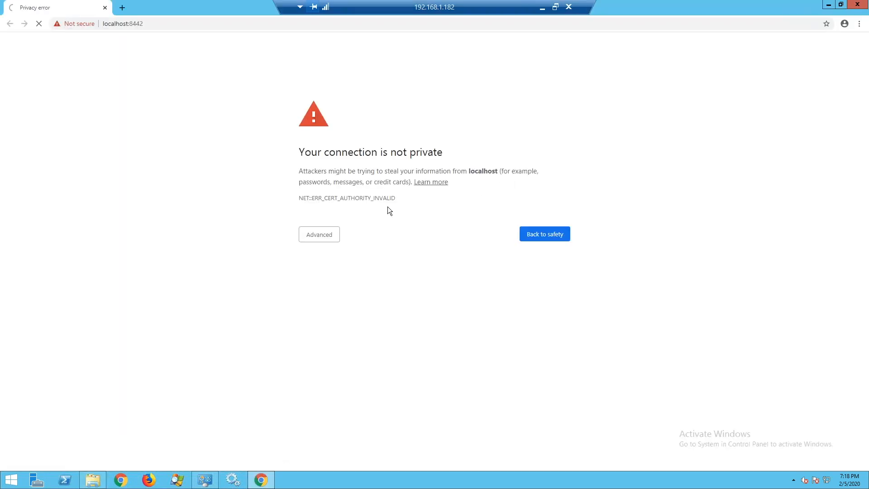
- Bypass Chrome's certificate warning to load the Ayehu NG console on localhost
left_click(319, 239)
left_click(336, 304)
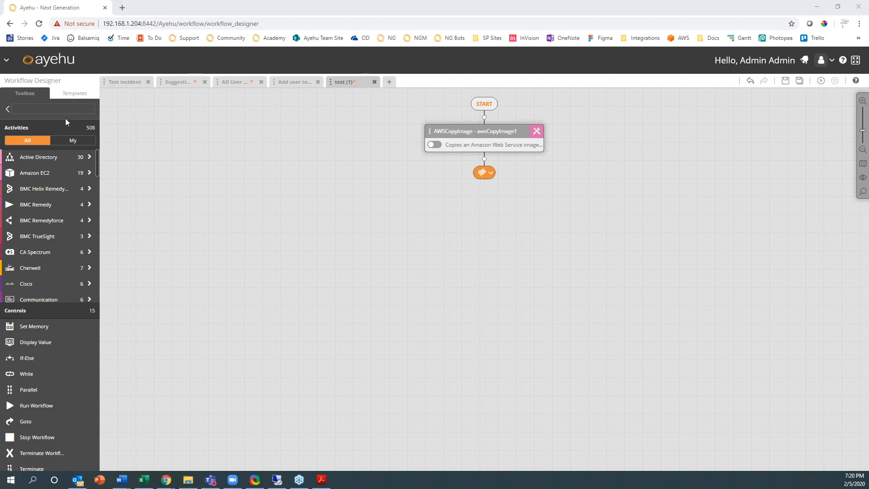
- Open the Create New workflow dialog from the + beside the workflow tabs
left_click(389, 83)
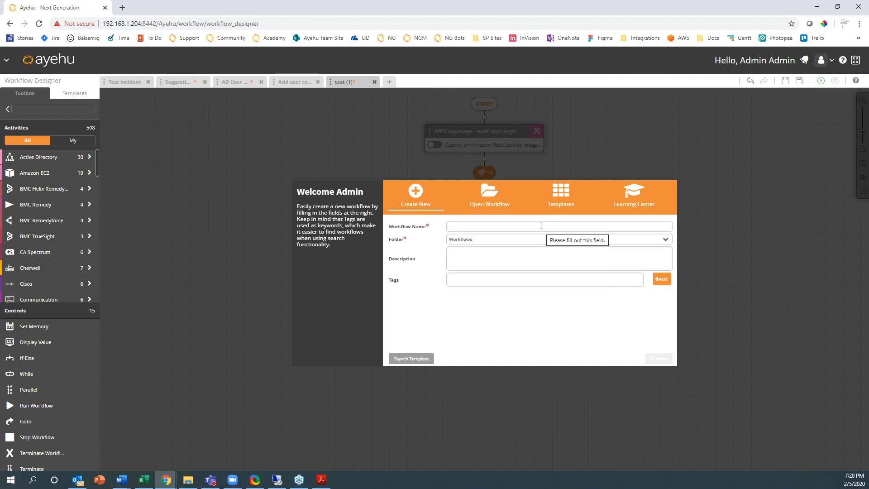
- Close the dialog, check the navigation menu, then reopen the dialog on Open Workflow
left_click(5, 64)
left_click(5, 64)
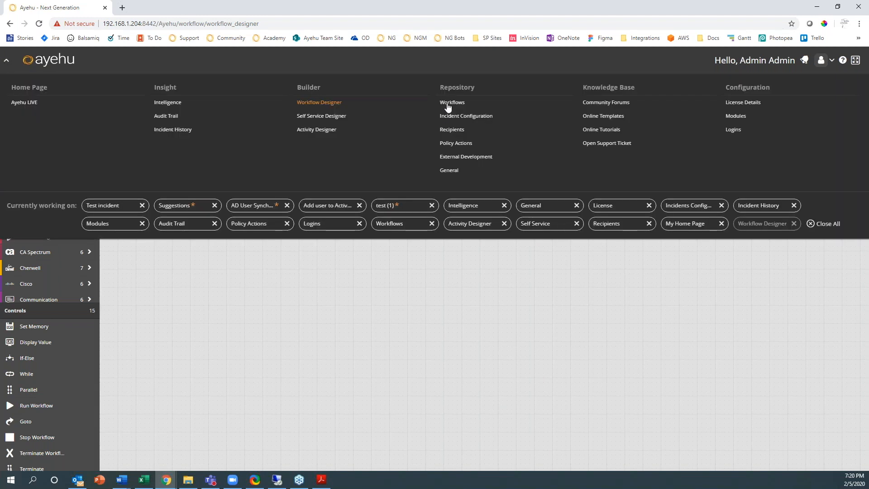
left_click(247, 347)
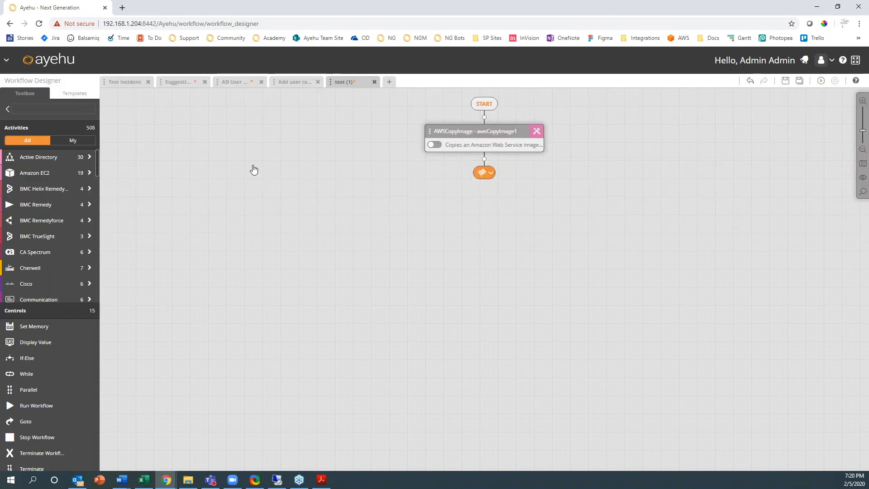
left_click(389, 83)
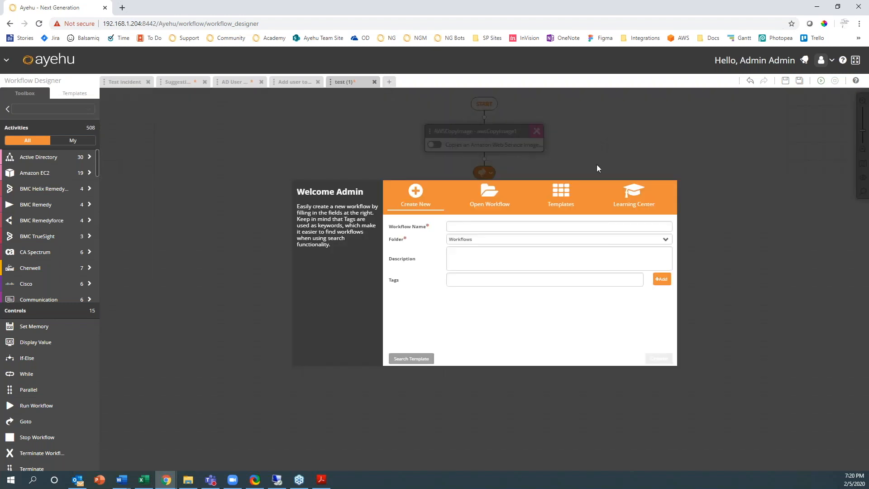
left_click(492, 195)
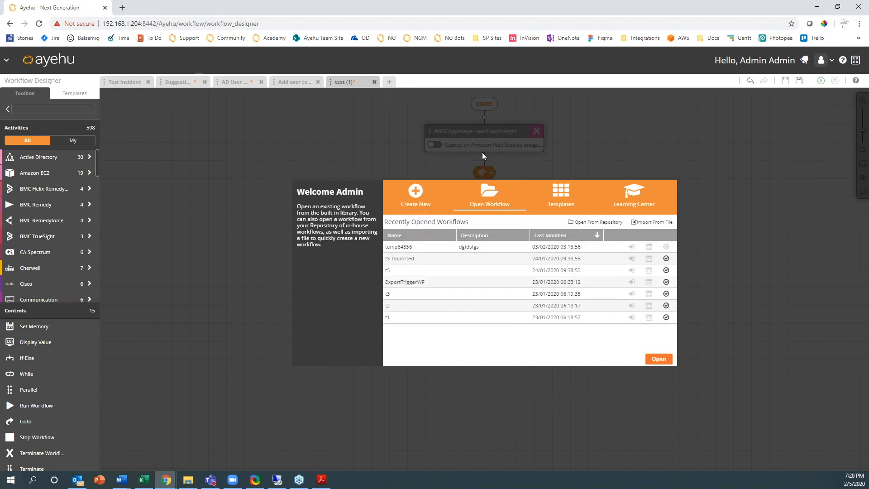
- Import Workflows.zip from the Downloads folder into Ayehu NG
left_click(654, 223)
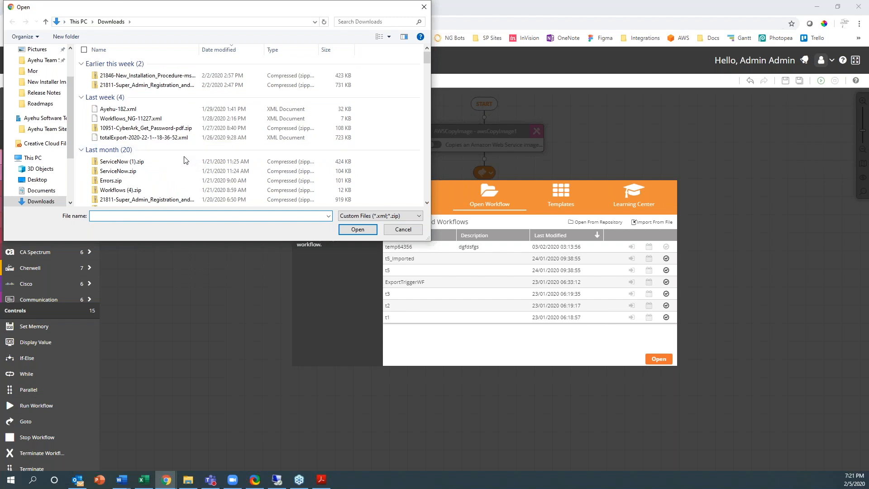
scroll(186, 157, "down", 5)
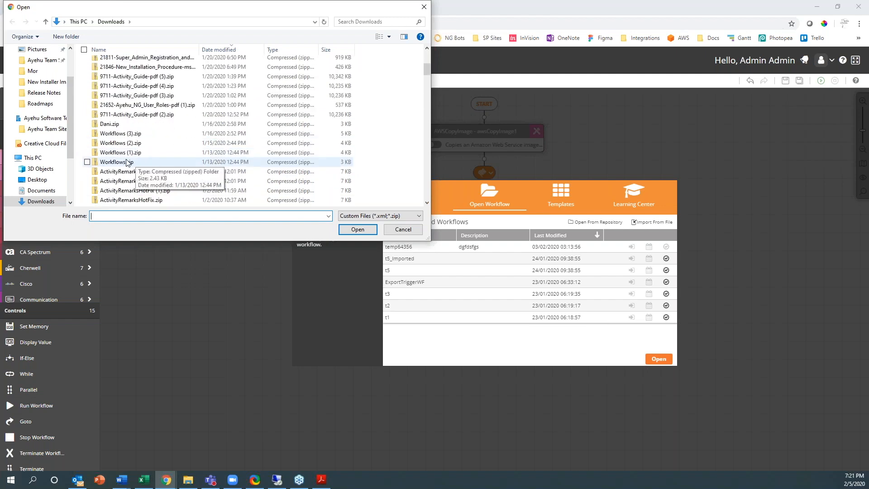
double_click(125, 162)
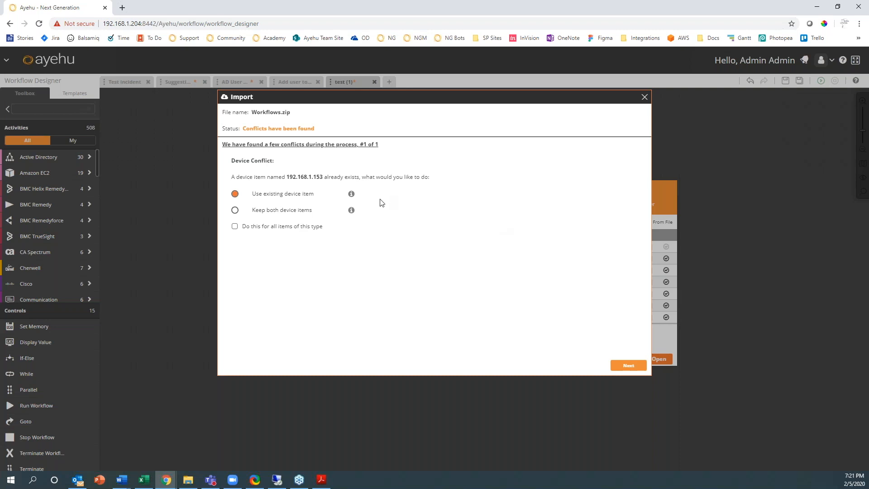
- Reuse the existing 192.168.1.153 device for all conflicts and finish the import (1 succeeded, 0 failed)
mouse_move(352, 194)
left_click(234, 229)
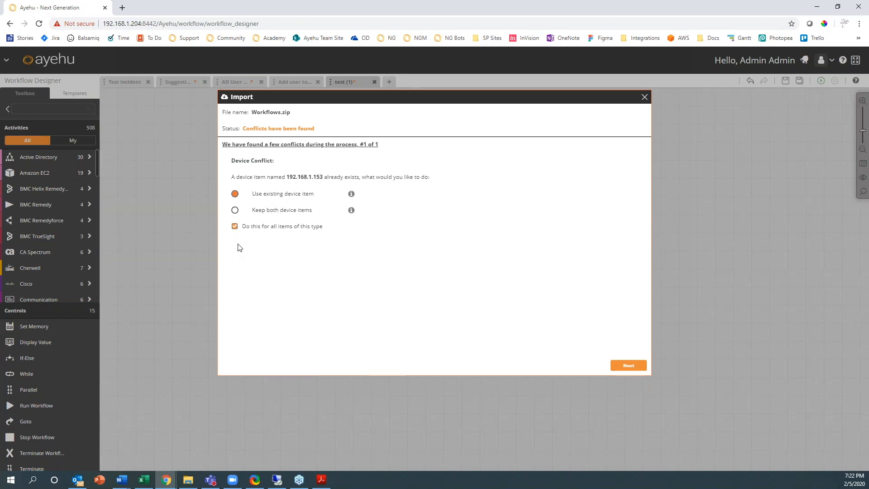
left_click(628, 365)
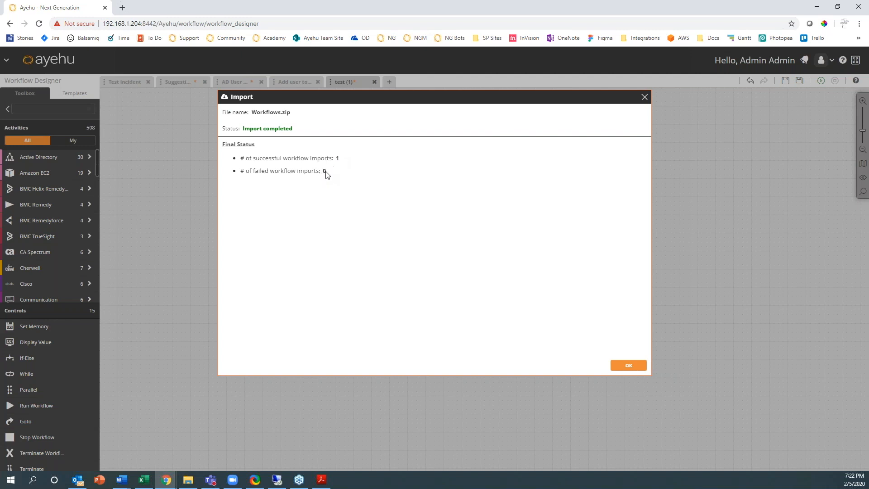
left_click(629, 366)
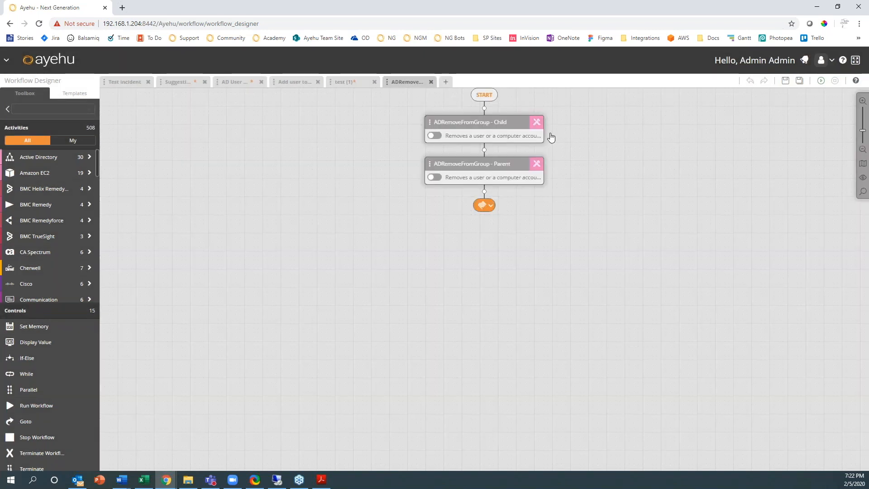
- Inspect the Child activity's settings, then the Parent's (host 192.168.1.153, port 389, User account type)
left_click(536, 124)
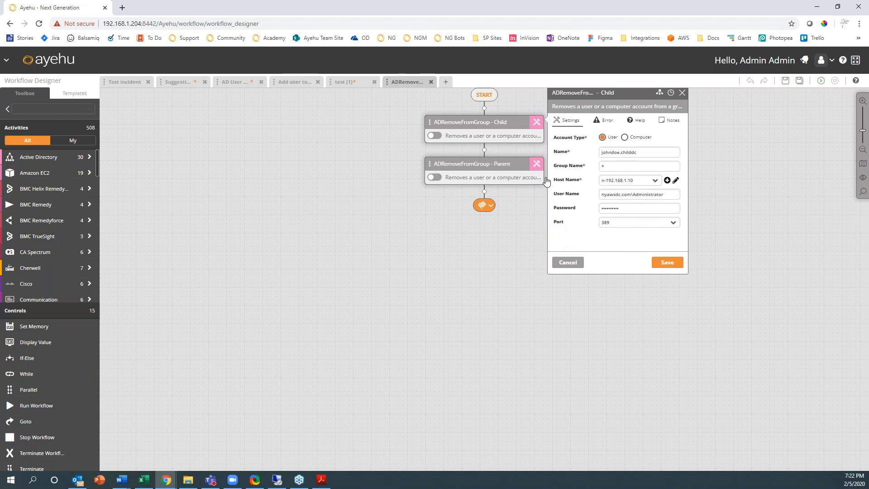
left_click(537, 164)
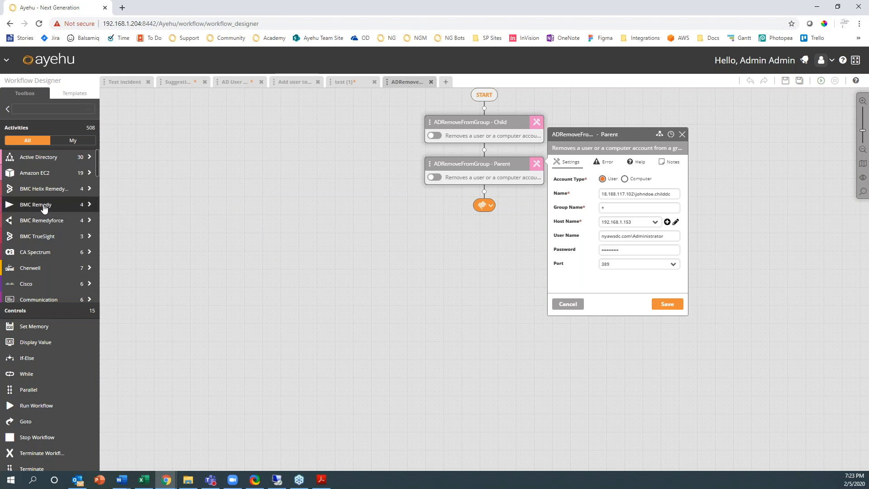
mouse_move(42, 190)
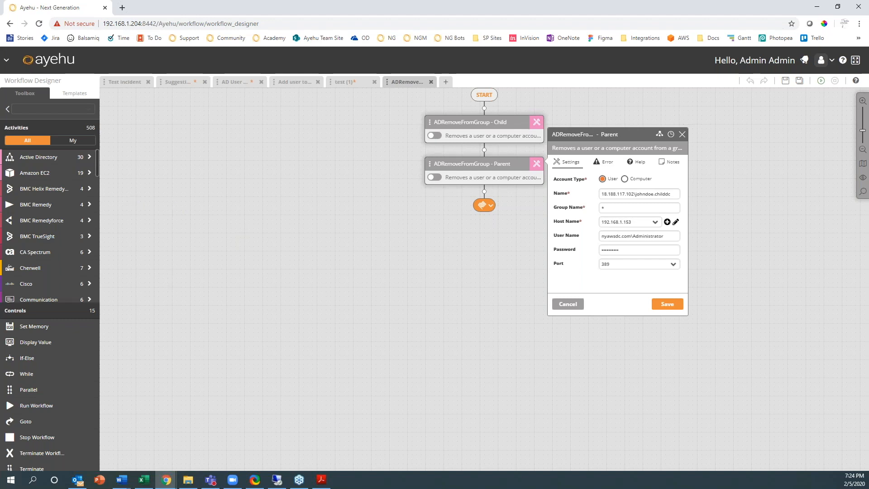
- Go to Repository > Workflows and list the Asset Management folder's two workflows
left_click(10, 63)
left_click(446, 103)
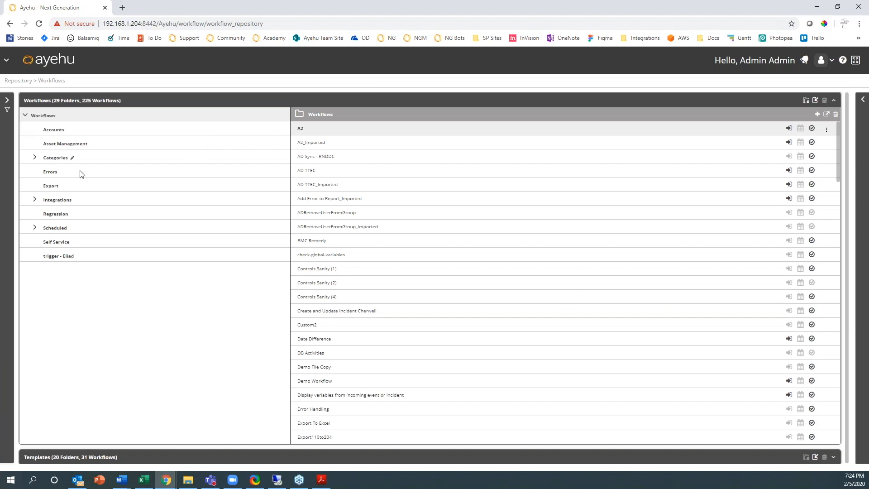
left_click(54, 144)
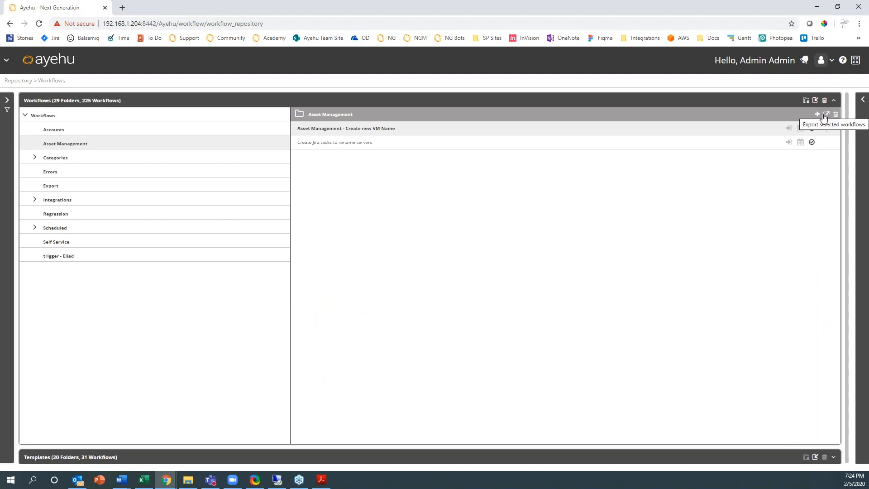
- Export the Create new VM Name workflow as Asset Management.zip and open the download
left_click(409, 144)
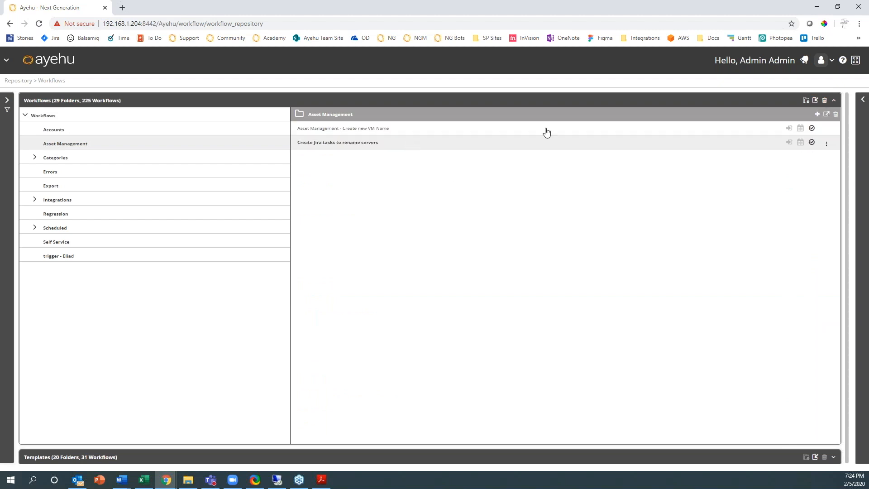
left_click(828, 146)
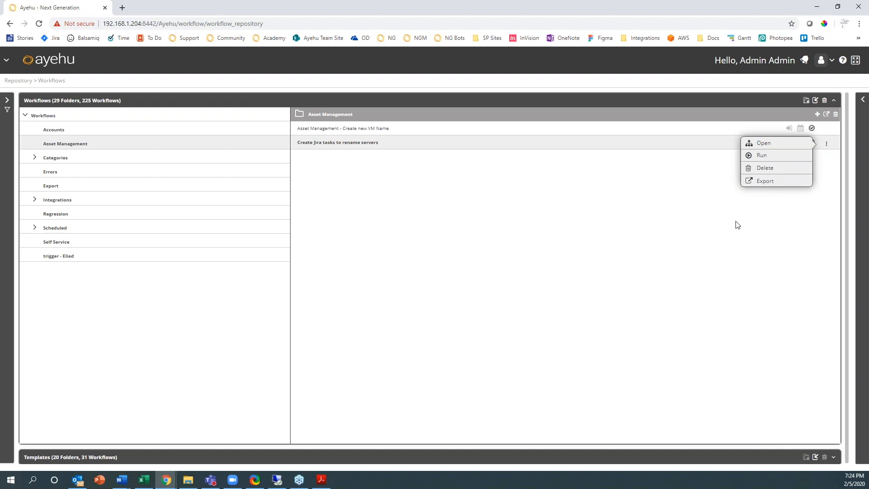
left_click(826, 143)
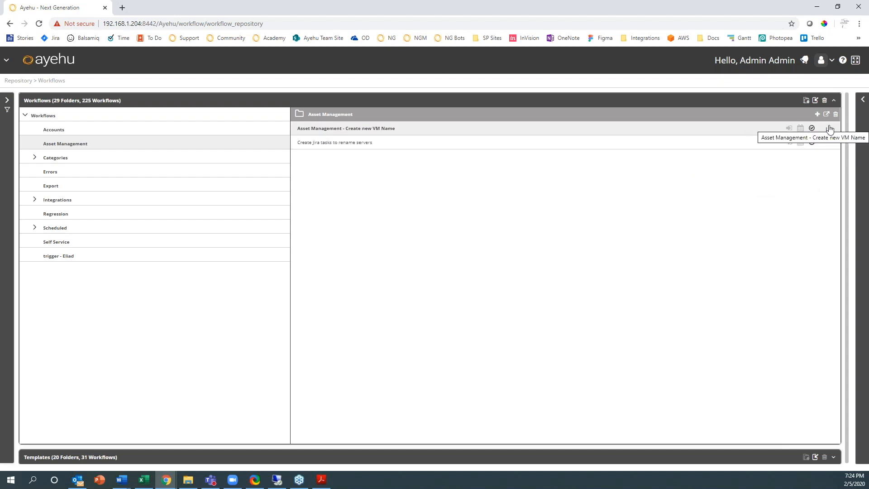
left_click(826, 130)
left_click(759, 169)
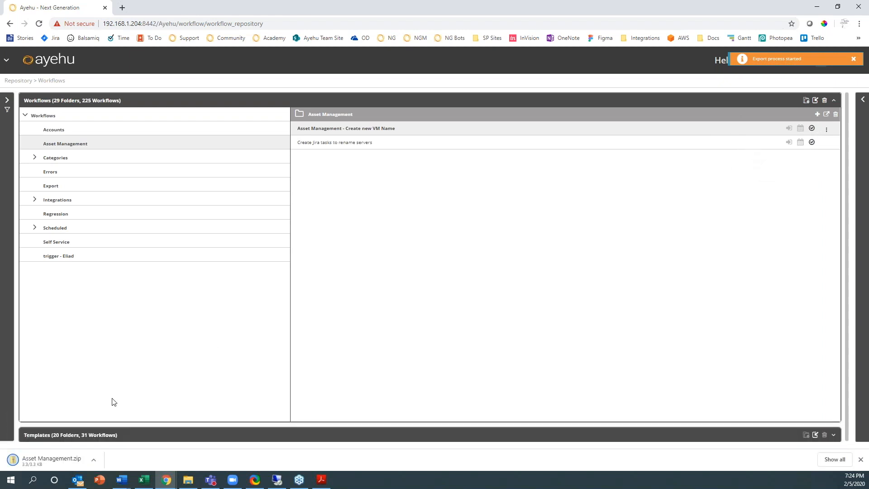
left_click(61, 461)
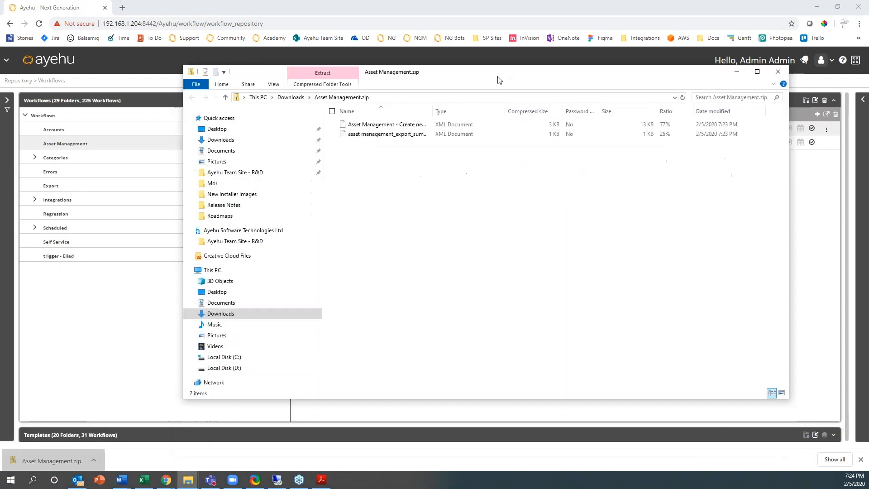
- Widen the Name column and read asset management_export_summary.xml in Internet Explorer, then close it
left_click(400, 126)
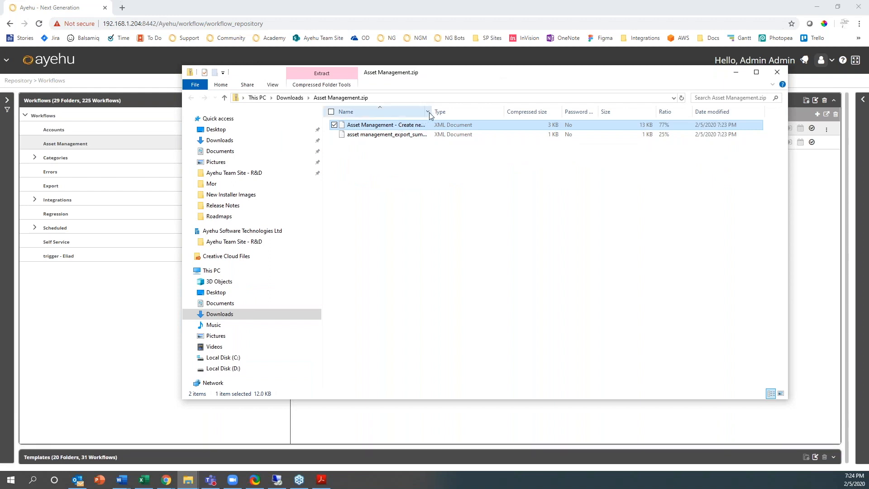
left_click_drag(431, 111, 534, 112)
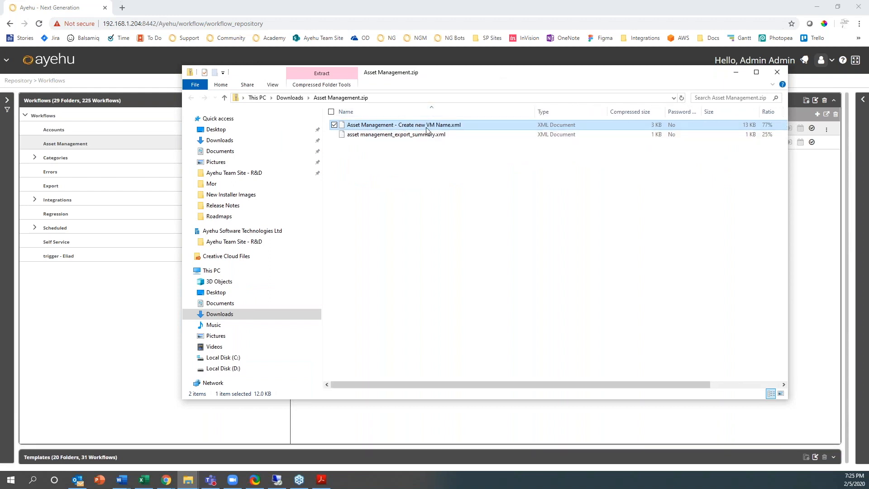
left_click(378, 138)
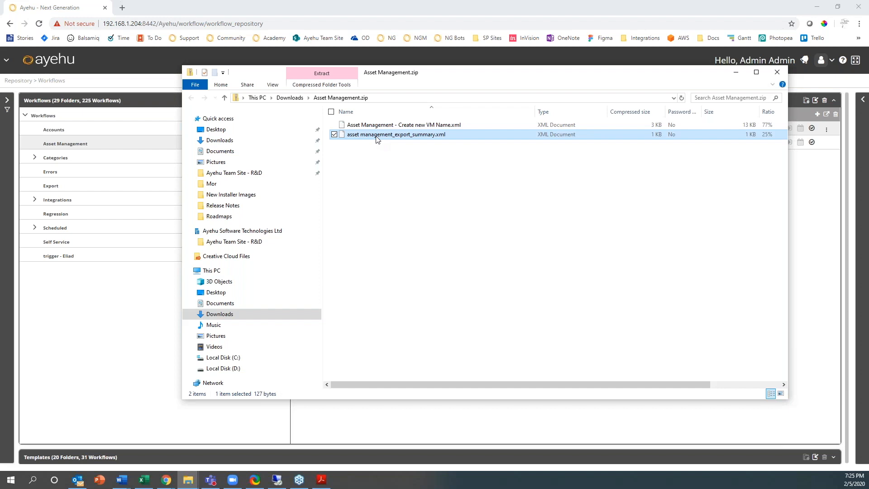
double_click(376, 135)
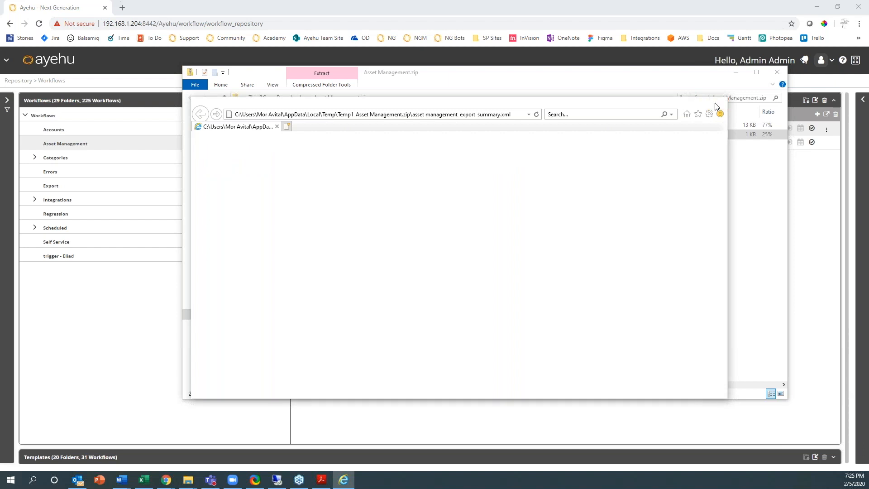
left_click(717, 105)
- Close the zip window and enter Super Admin user name Administrator with its password
left_click(784, 71)
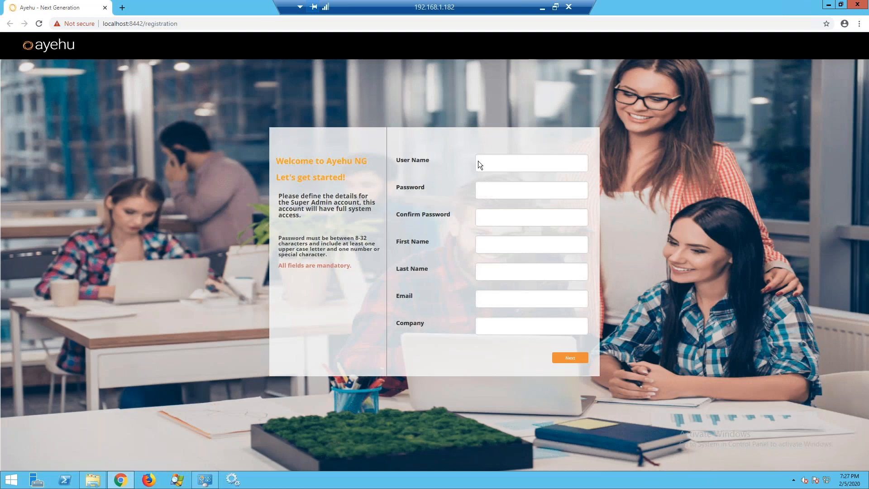
left_click(507, 167)
type("Admin")
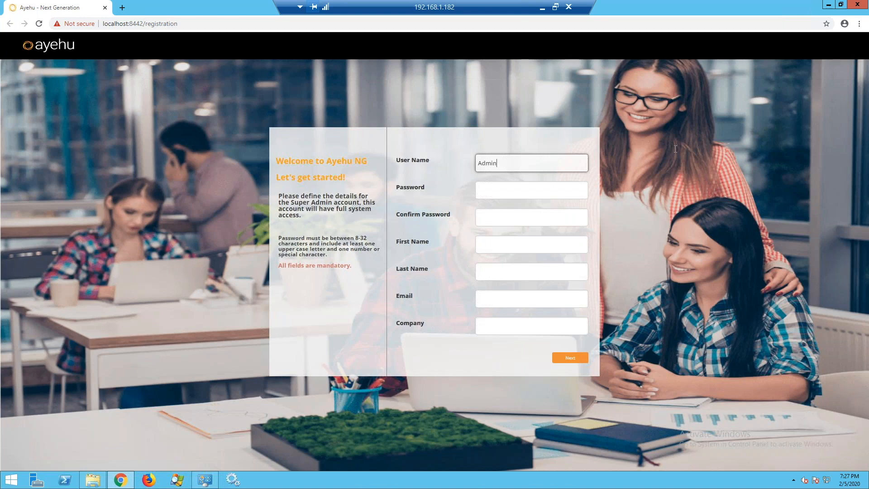
type("istrator")
key("Tab")
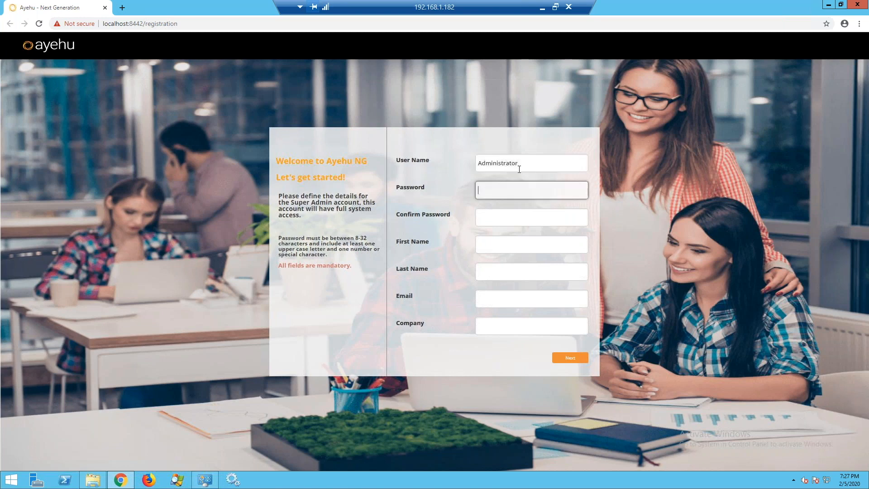
type("*********")
- Confirm the password, fill in the admin's first name, last name, e-mail and company Ayehu, and submit
left_click(509, 213)
type("*********")
left_click(498, 243)
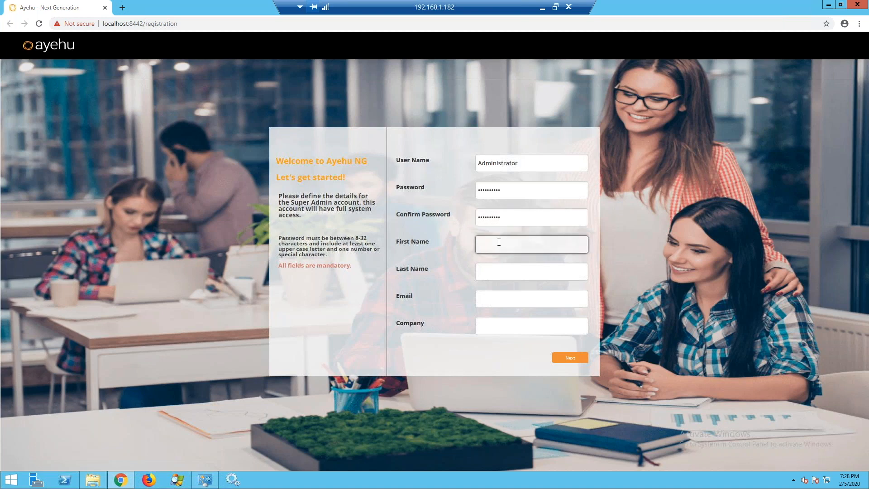
key("Tab")
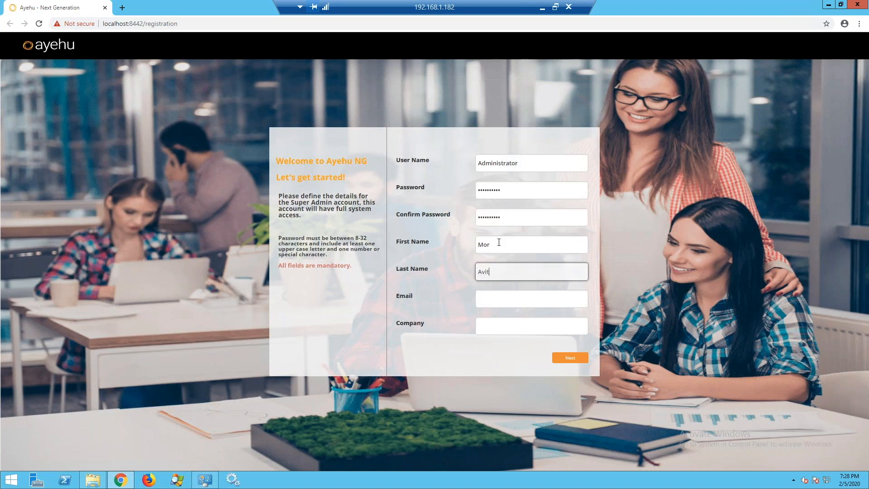
key("Tab")
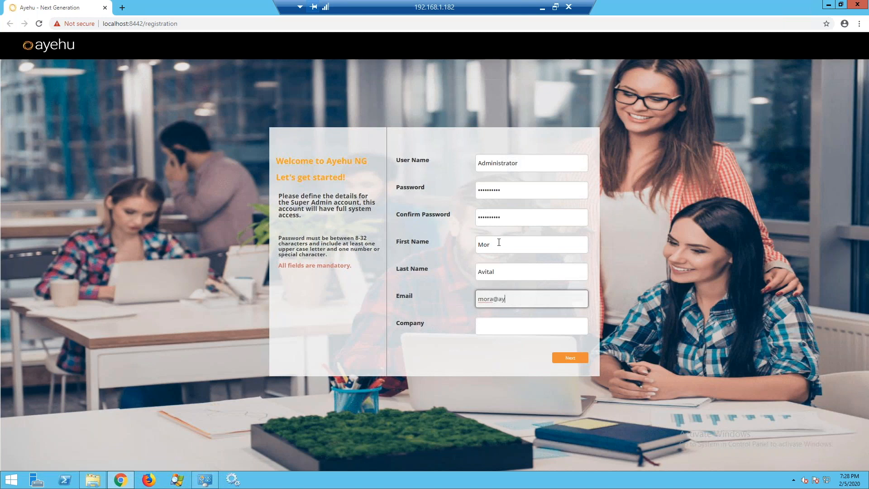
key("Tab")
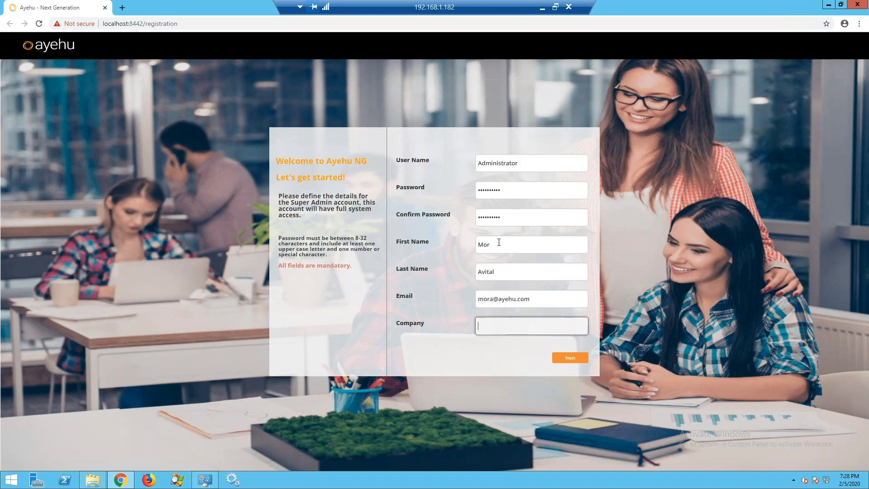
type("Ayehu")
left_click(565, 360)
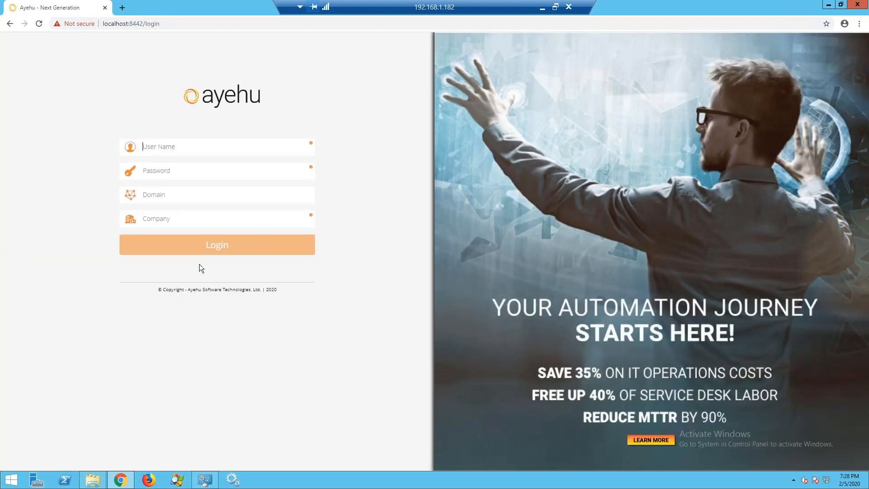
- Log in as Administrator with the account password and company Ayehu
left_click(186, 146)
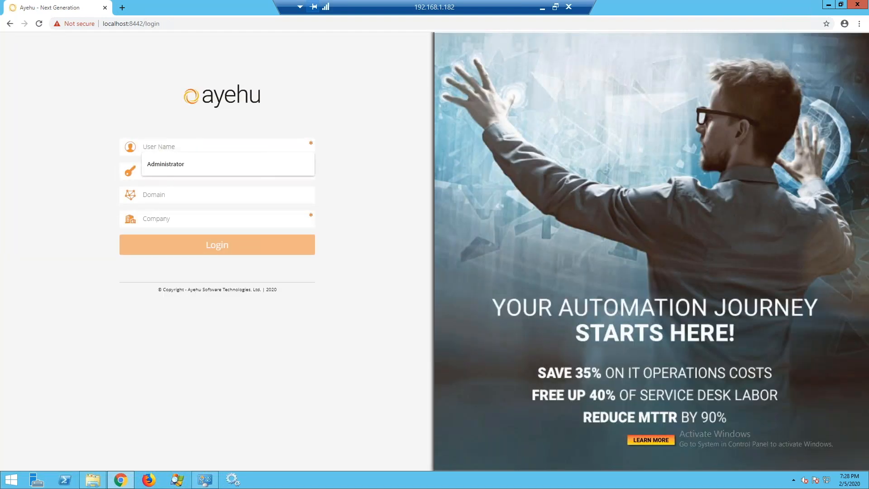
left_click(164, 164)
left_click(163, 171)
type("•••••••••")
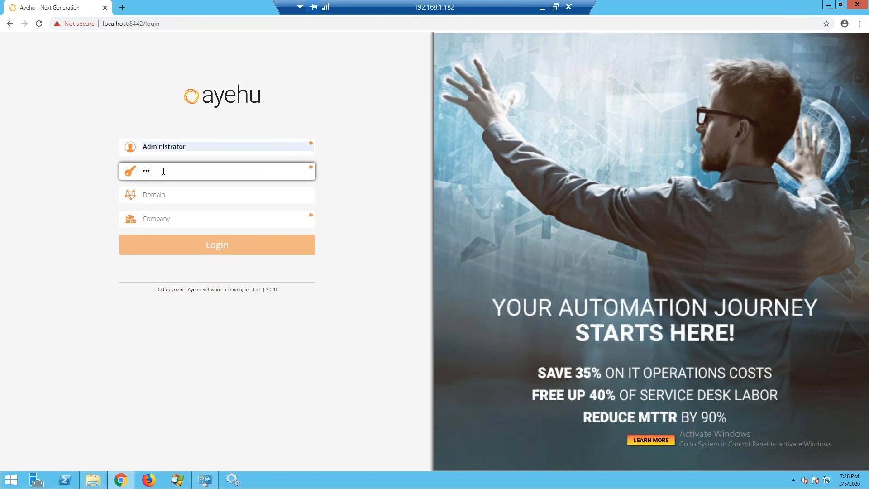
type("•")
key("Tab")
key("Tab")
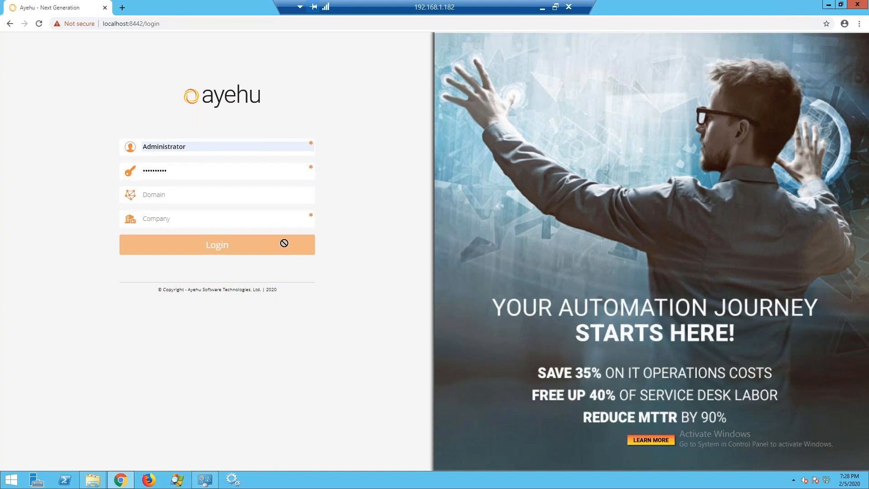
type("Ayehu")
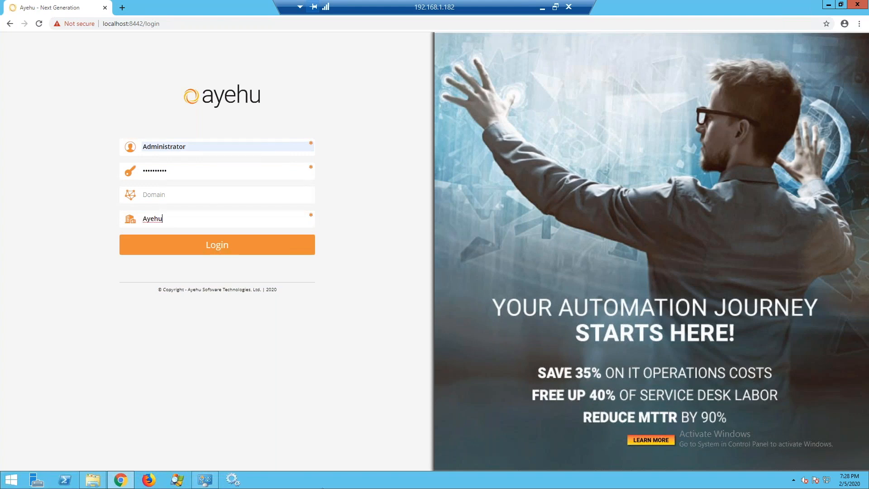
left_click(226, 251)
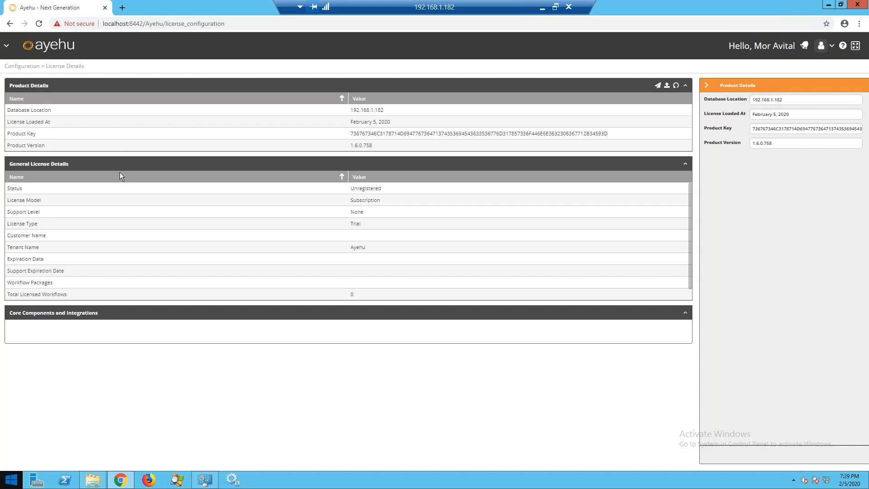
- Minimize the remote browser and go to Builder > Activity Designer
left_click(827, 6)
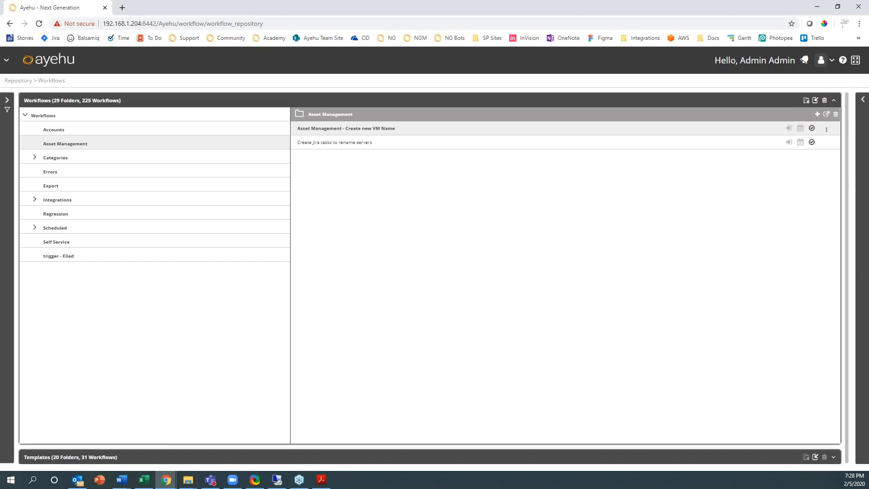
left_click(8, 63)
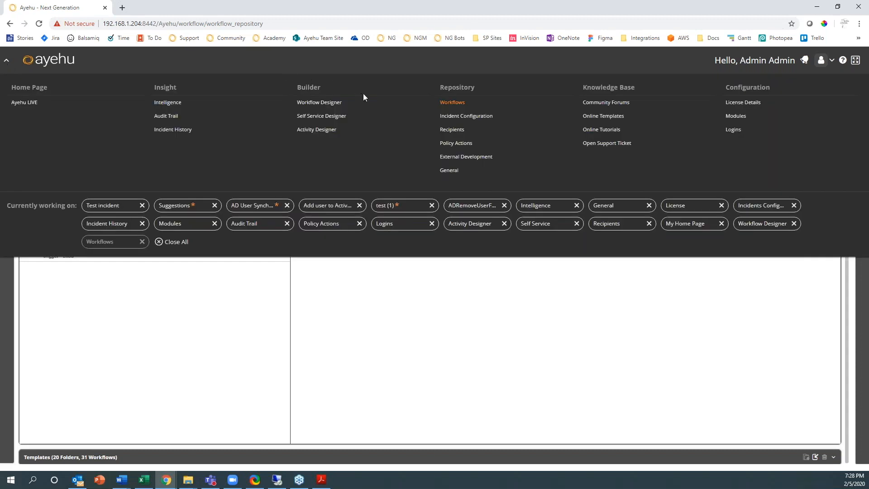
left_click(328, 130)
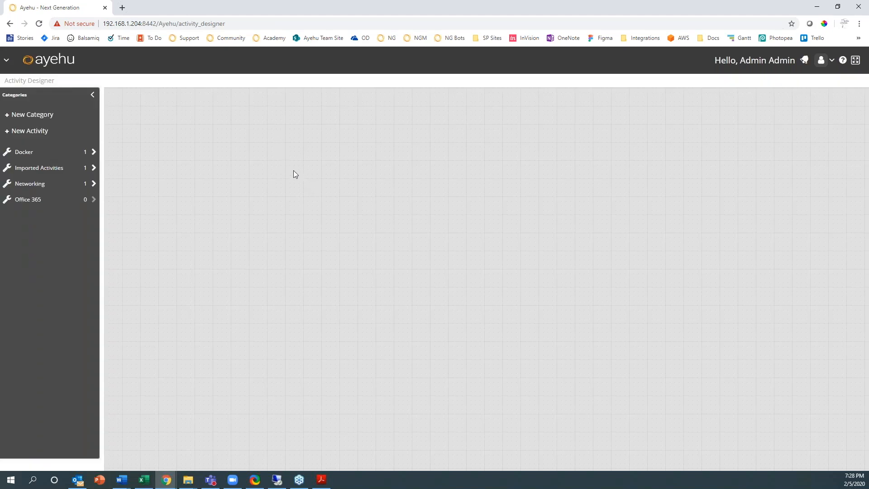
- Expand the Docker category and open its Container Create activity in the JSON editor
mouse_move(26, 157)
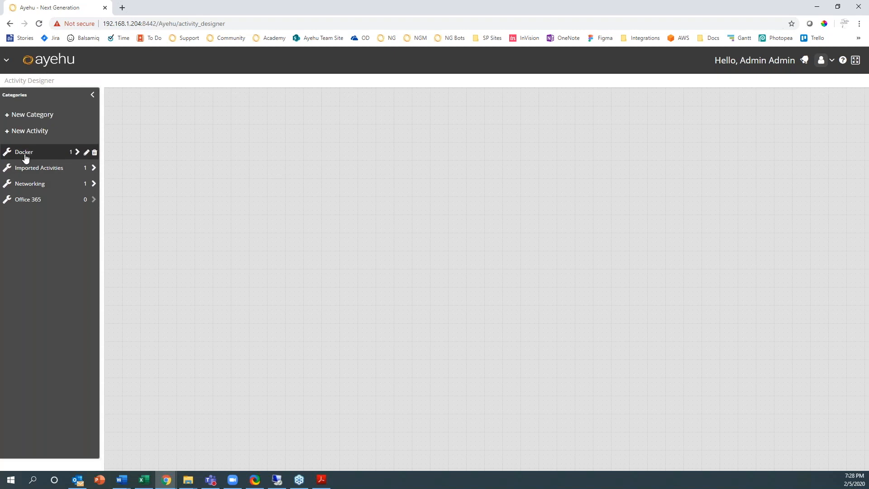
left_click(25, 157)
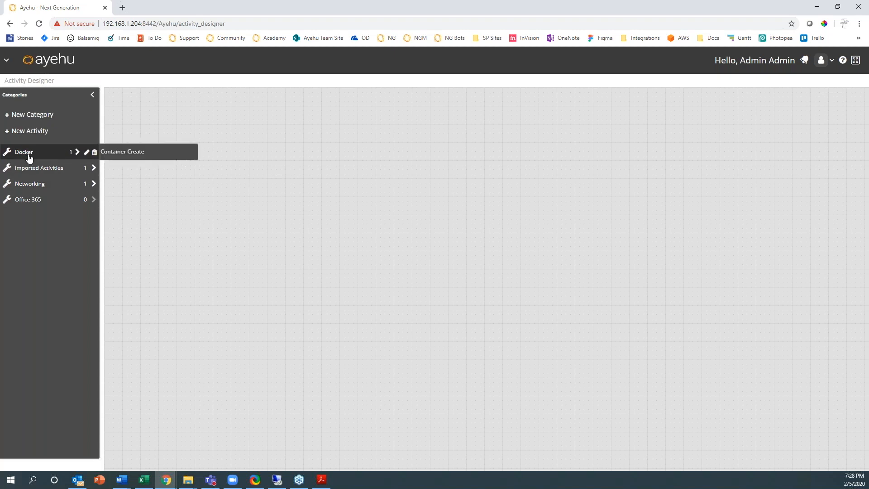
left_click(131, 154)
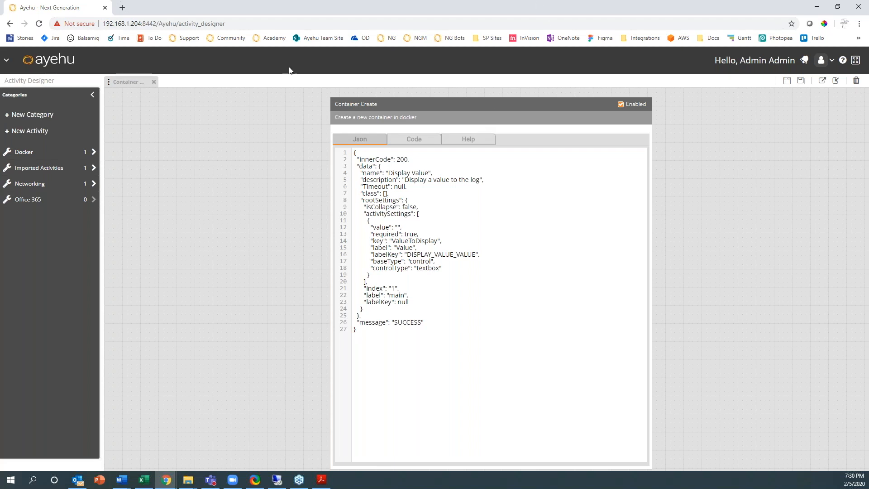
- Open Configuration > Modules, expand the Integrations list and select Jira - Ayehu Prod
left_click(6, 60)
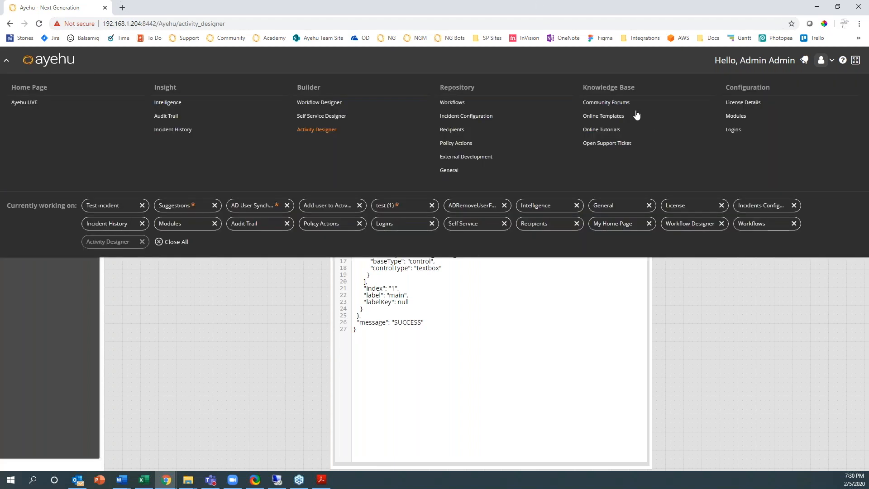
left_click(734, 116)
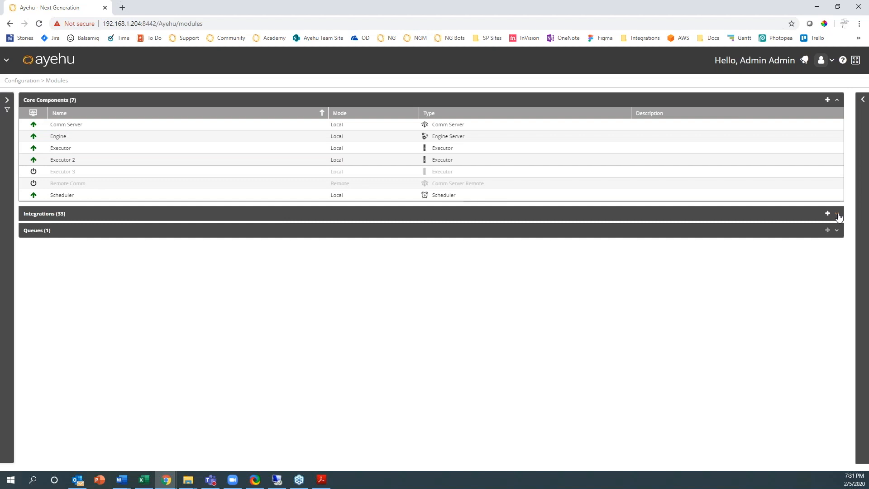
left_click(838, 217)
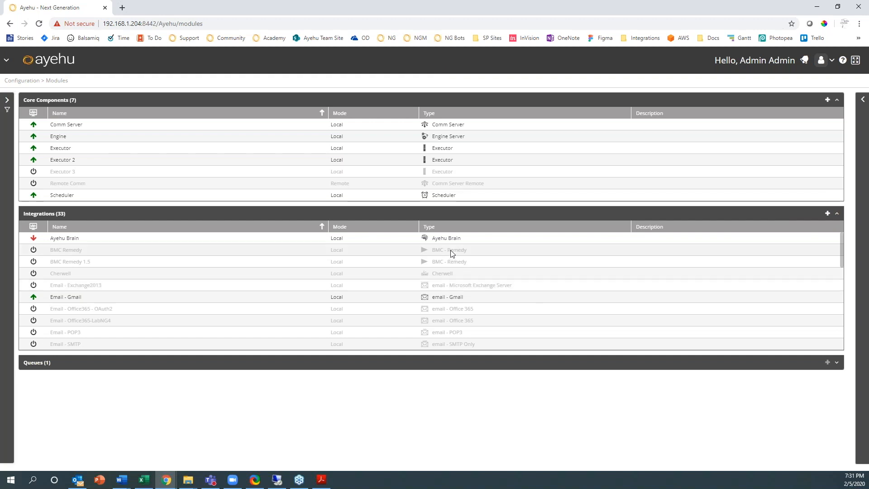
scroll(400, 330, "down", 5)
scroll(135, 316, "up", 2)
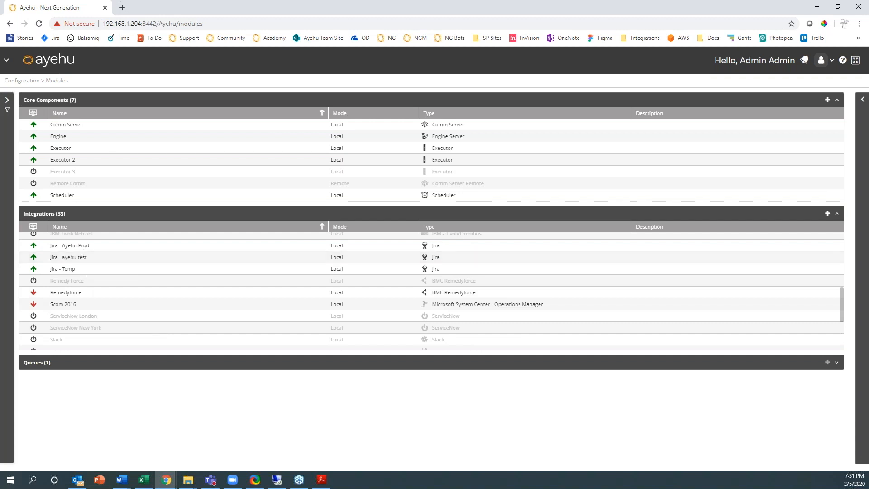
left_click(77, 247)
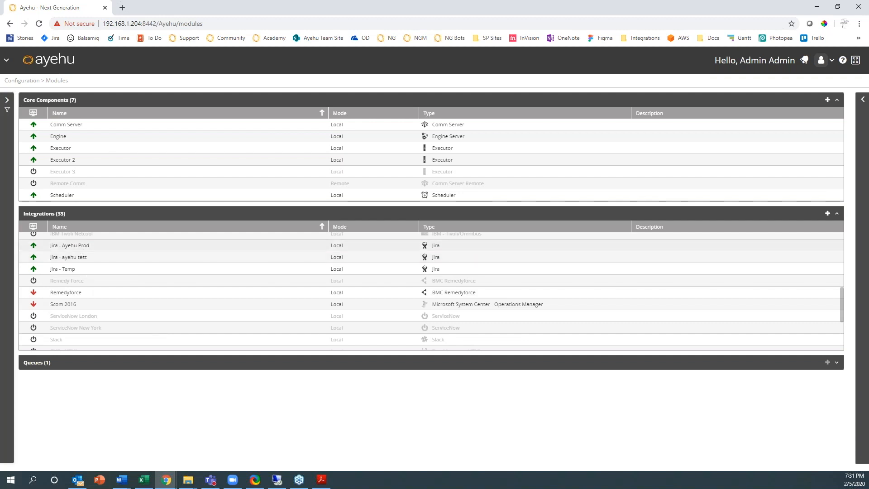
- Expand the side panel to show Jira - Ayehu Prod's Local mode, two instances and connection parameters
left_click(863, 99)
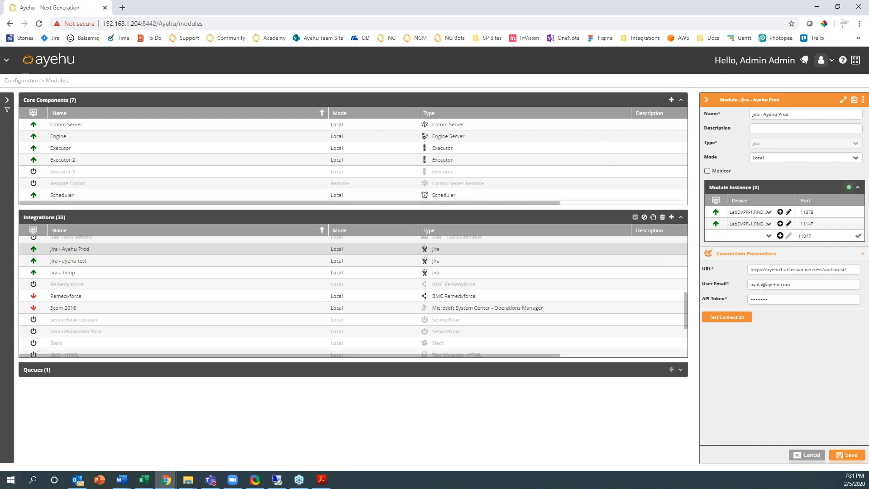
- Return to the Activity Designer through Builder in the main navigation
left_click(6, 64)
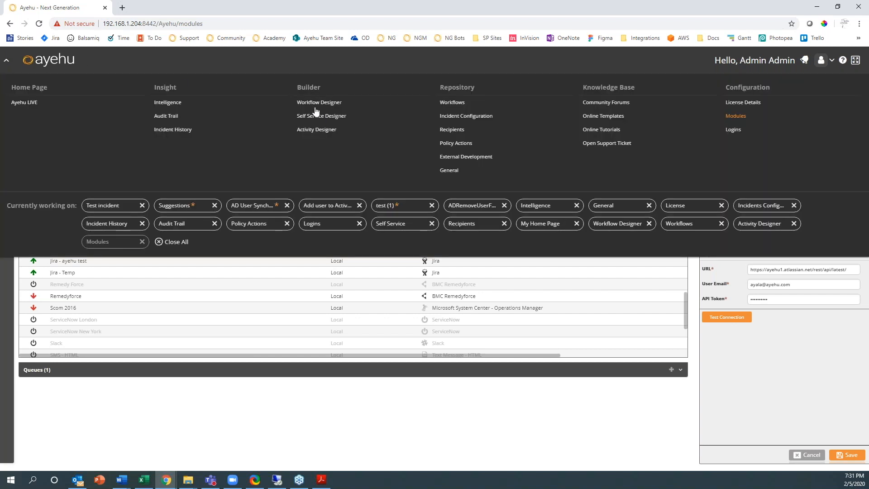
left_click(306, 132)
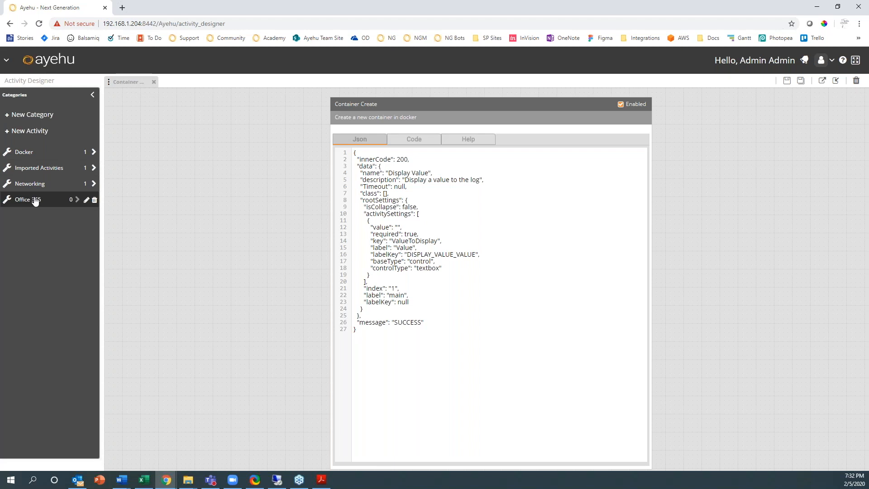
left_click(7, 60)
- In Workflow Designer, add Docker's Container Create activity after the Parent step and open its settings
left_click(311, 102)
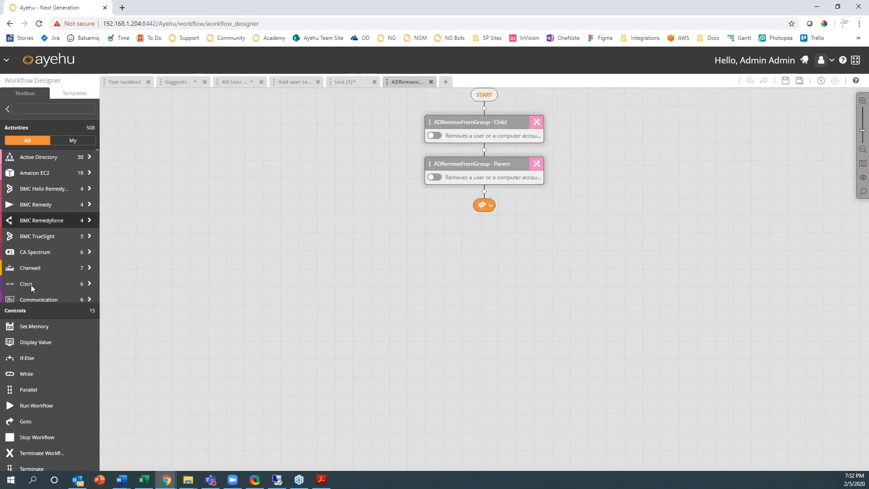
scroll(46, 208, "down", 3)
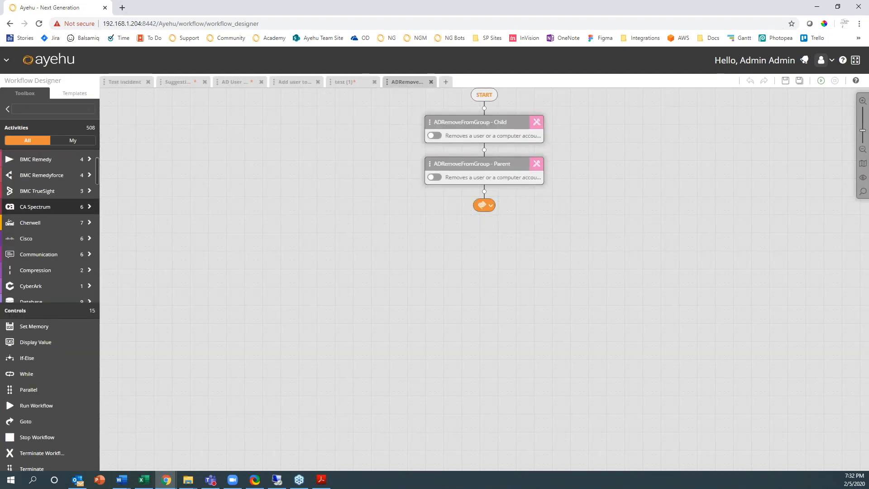
left_click(46, 245)
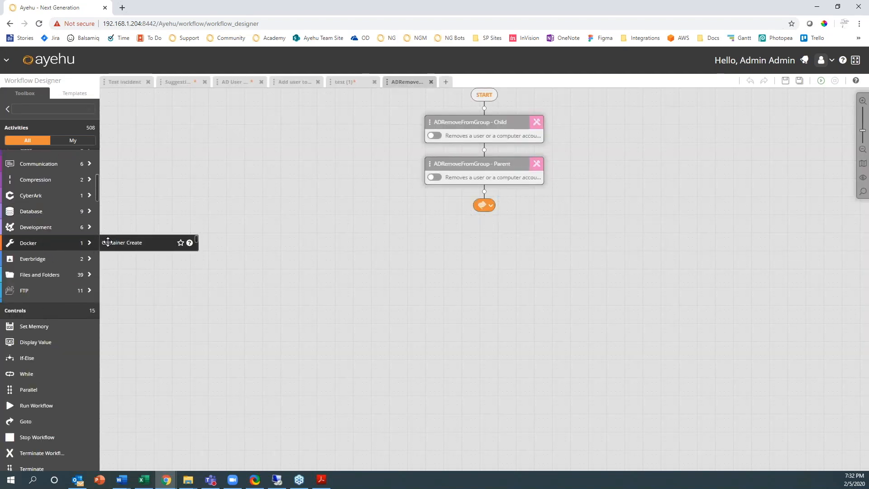
left_click_drag(134, 244, 484, 195)
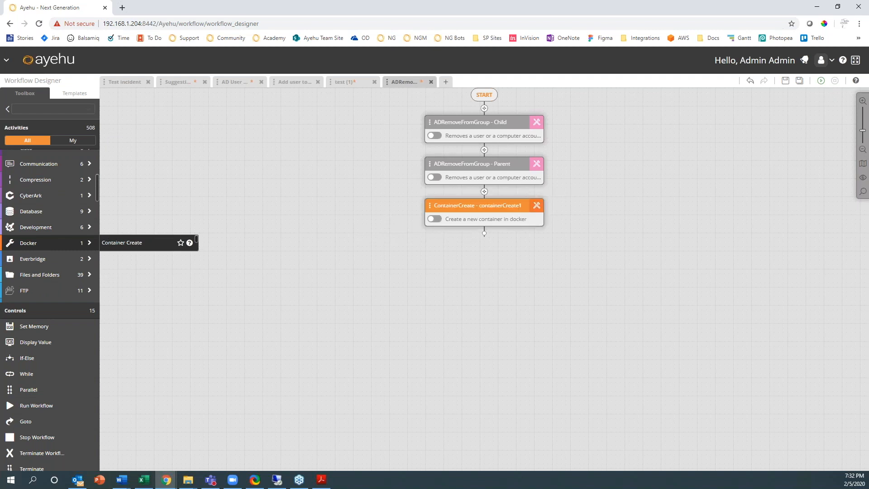
left_click(537, 206)
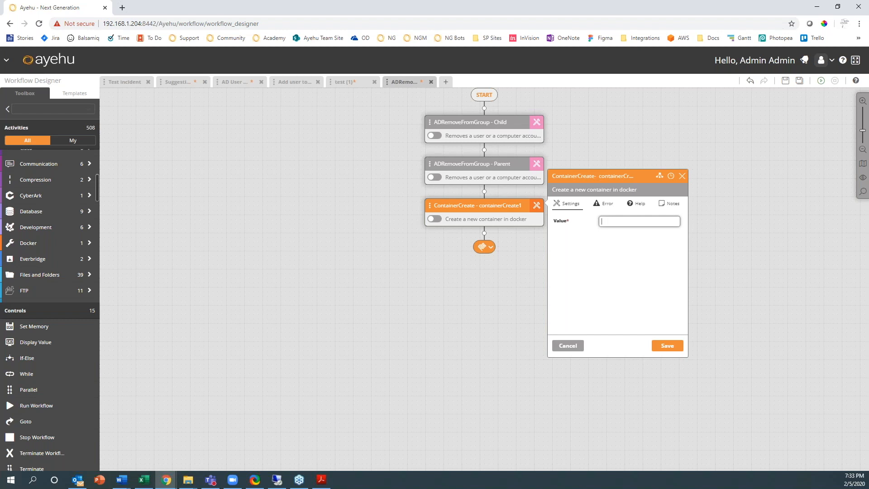
- Load ayehu.com in a new tab and go to its Slack Integration page
left_click(121, 8)
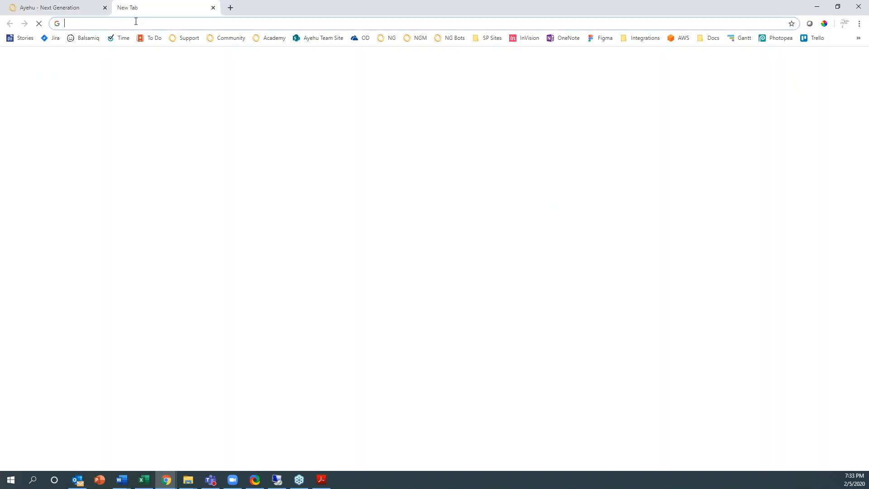
type("ayehu.com")
key("Return")
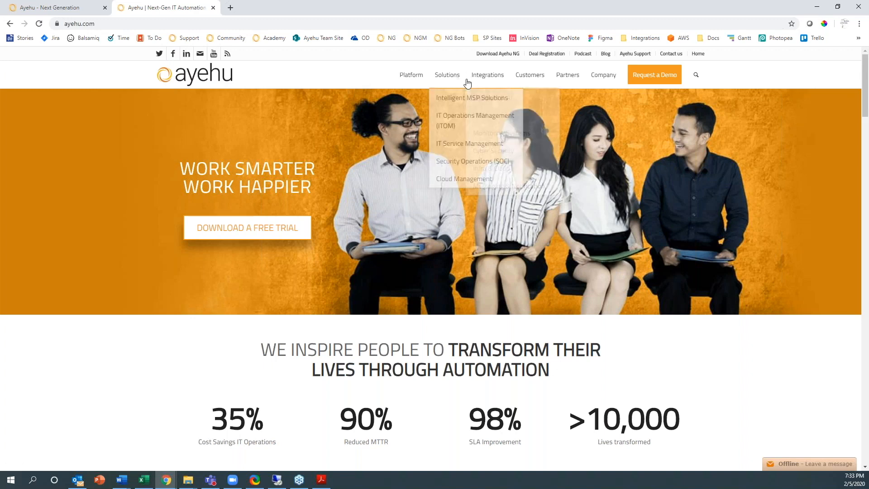
mouse_move(489, 77)
mouse_move(493, 97)
left_click(389, 117)
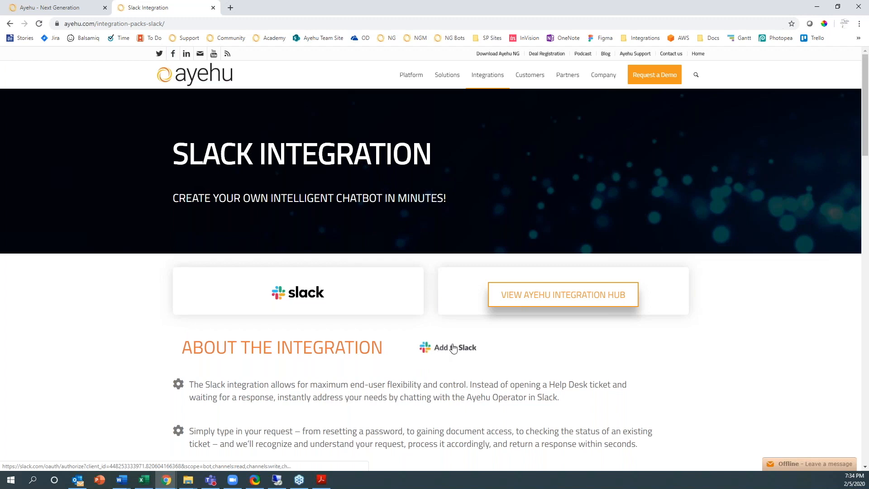
- In a new tab, search Google for 'slack app directory' and open the Slack App Directory
left_click(228, 8)
type("slack.c")
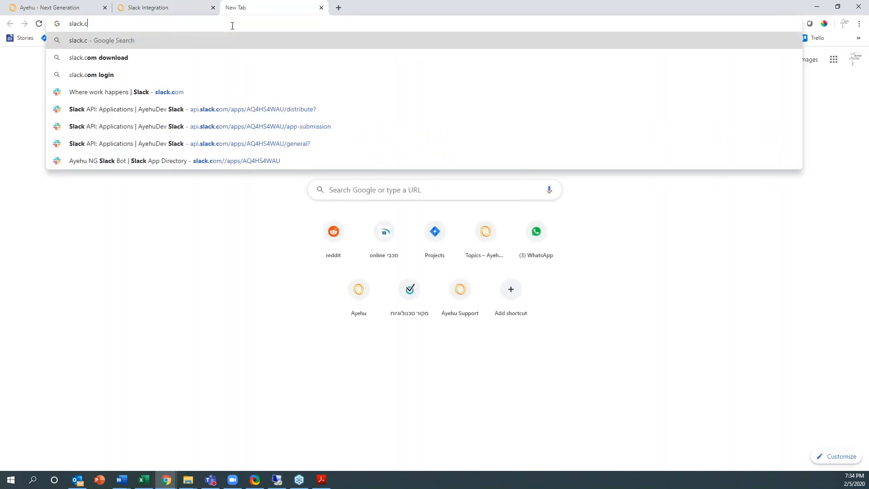
key("BackSpace")
key("BackSpace")
key("BackSpace")
key("BackSpace")
type("slack a")
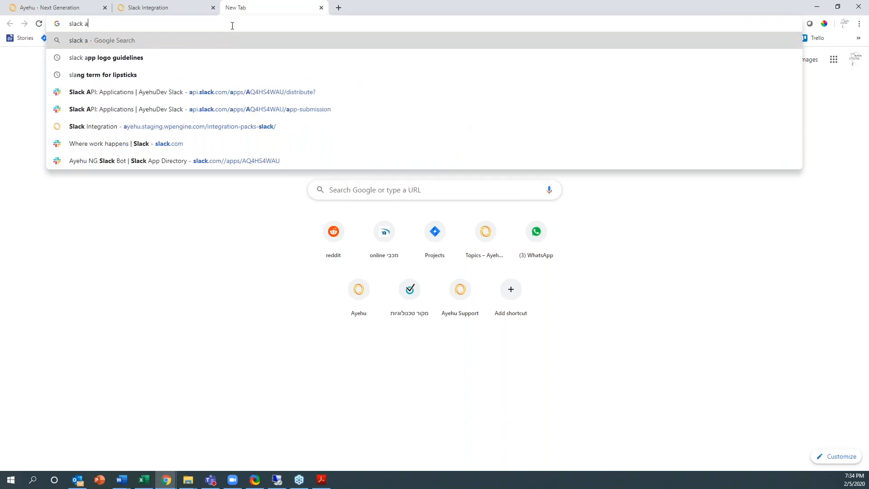
type("pp directory")
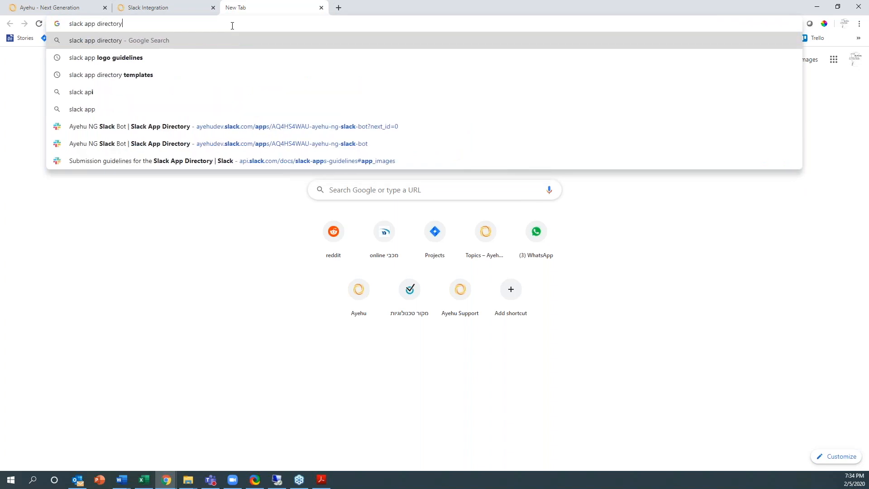
key("Return")
left_click(137, 142)
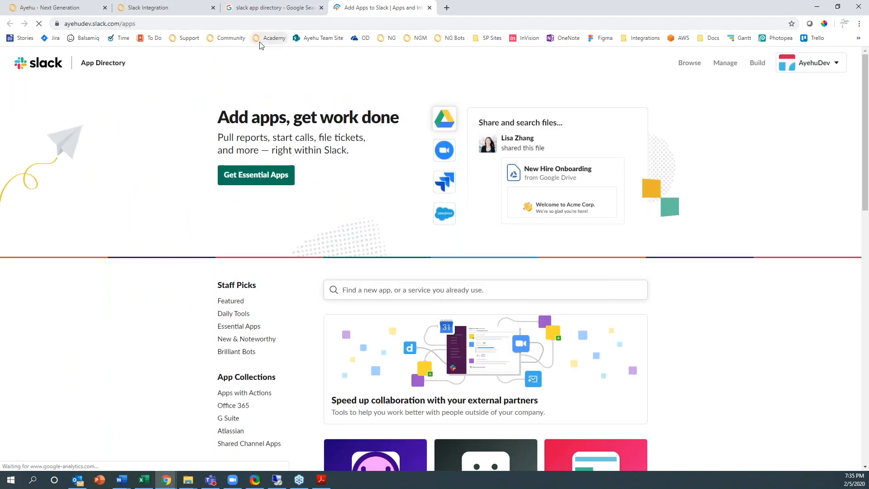
- Search the directory for 'ayehu' and open the Ayehu NG Slack Bot app
left_click(357, 290)
type("ayehu")
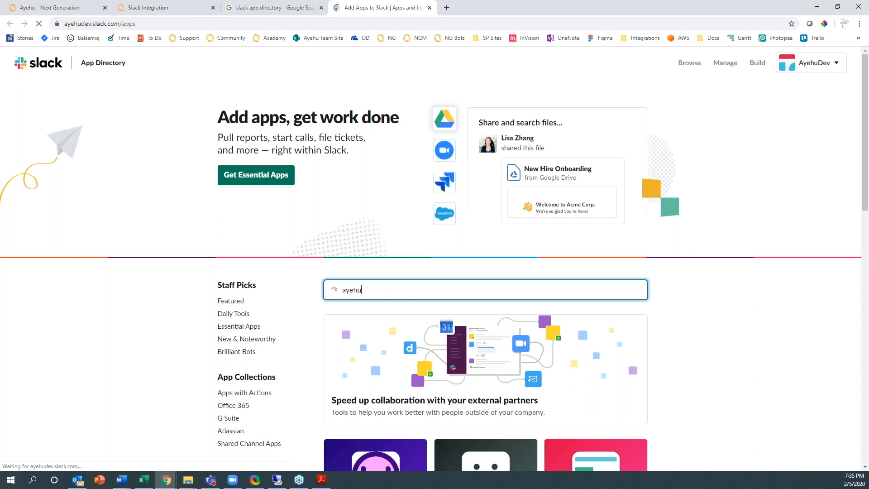
left_click(383, 320)
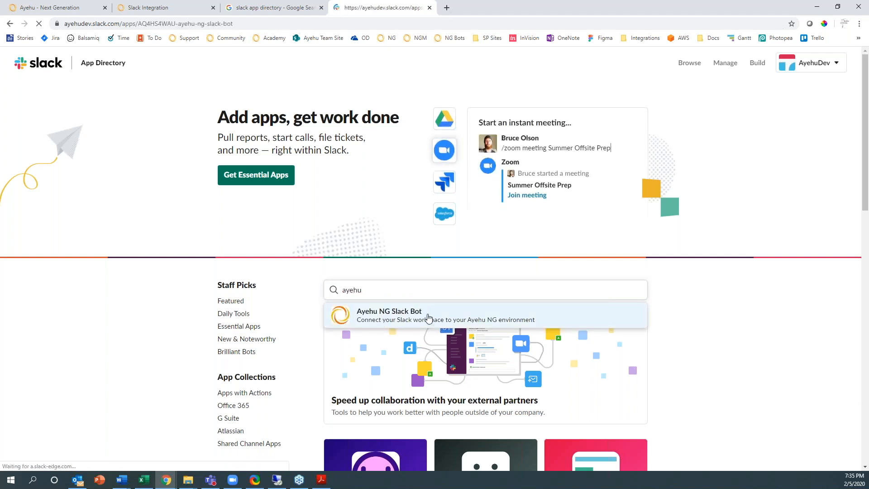